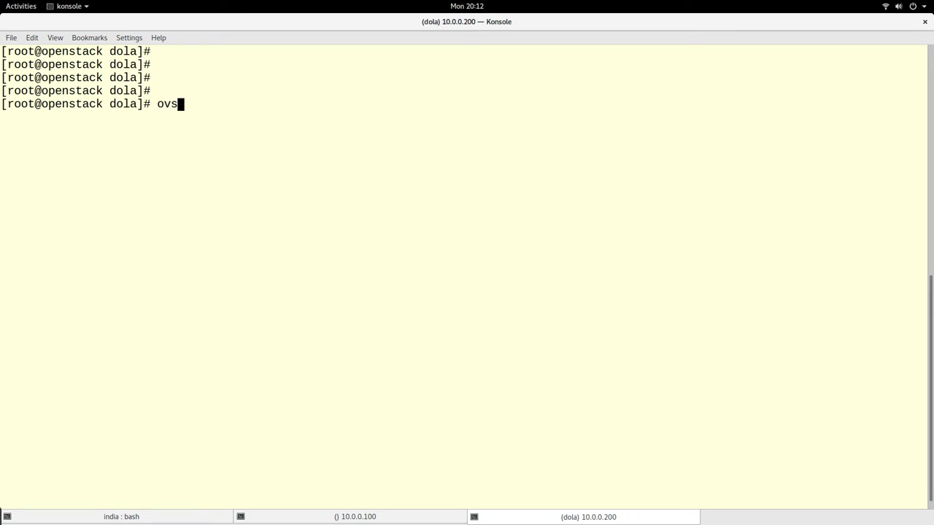
Run ovs-vsctl show to print the Open vSwitch configuration of the OpenStack host
text(-vs)
key(Tab)
key(Tab)
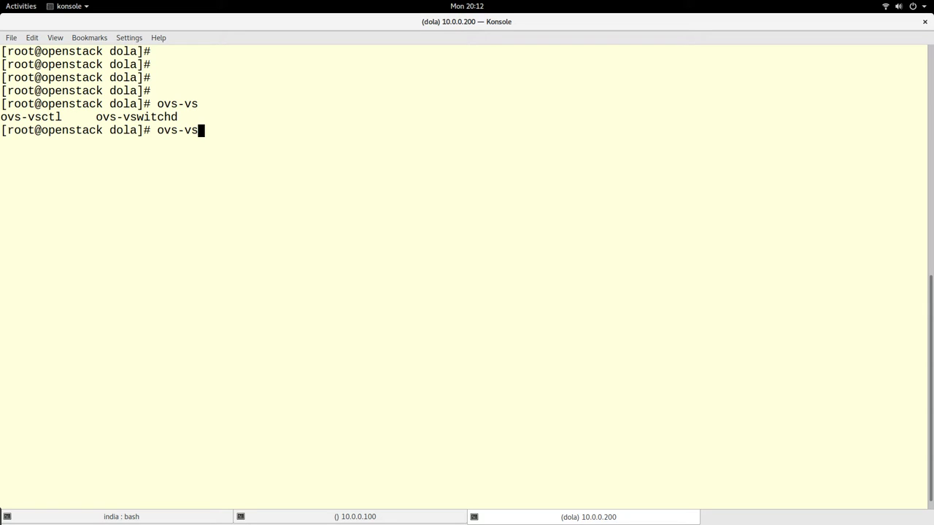
text(ctl show)
key(Return)
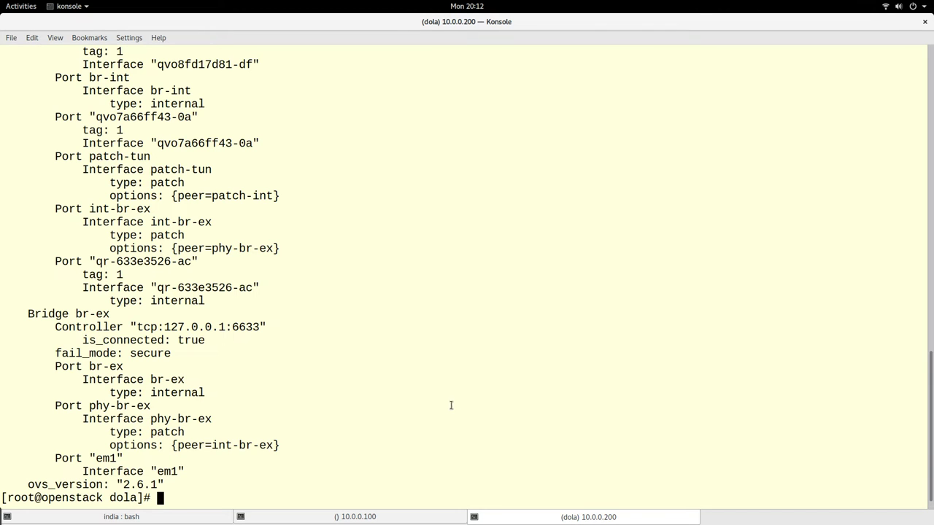
Examine the start of the ovs-vsctl show output, highlighting the Bridge br-tun line
scroll(451, 406, up, 11)
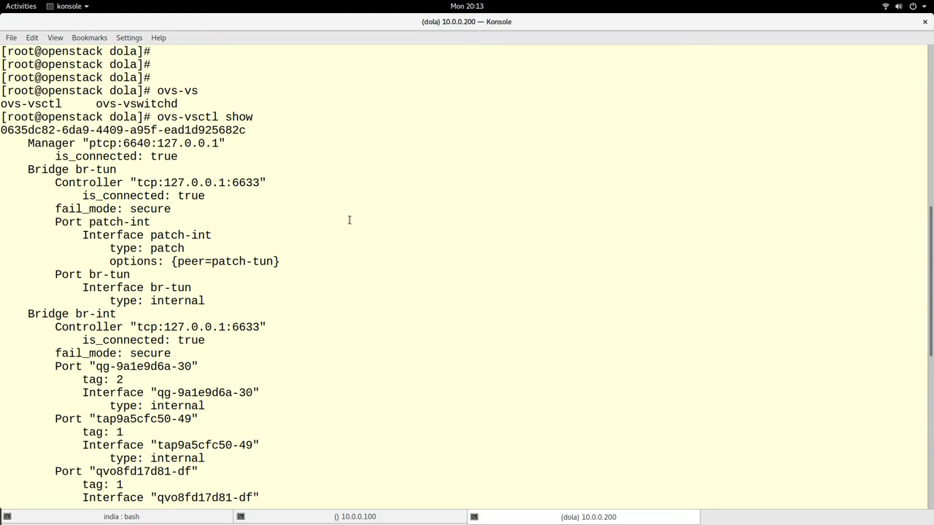
scroll(161, 211, down, 1)
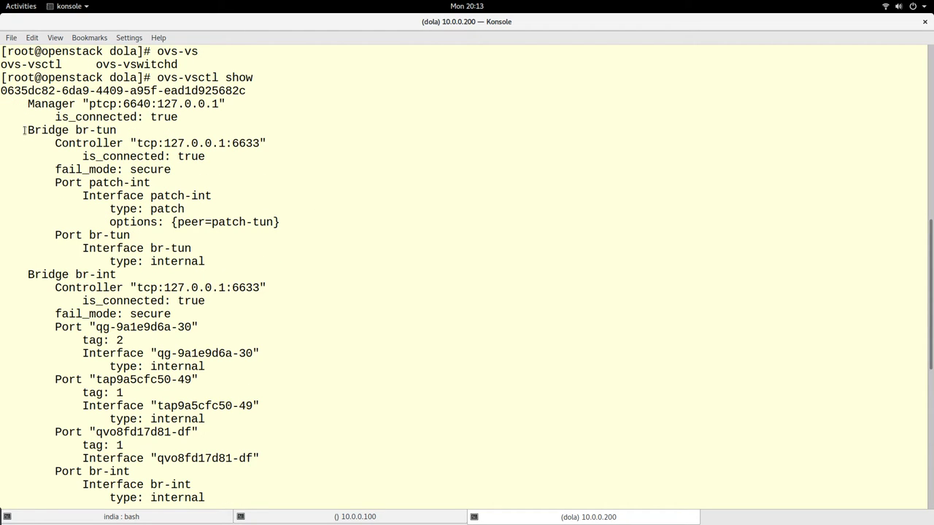
drag(24, 130, 124, 129)
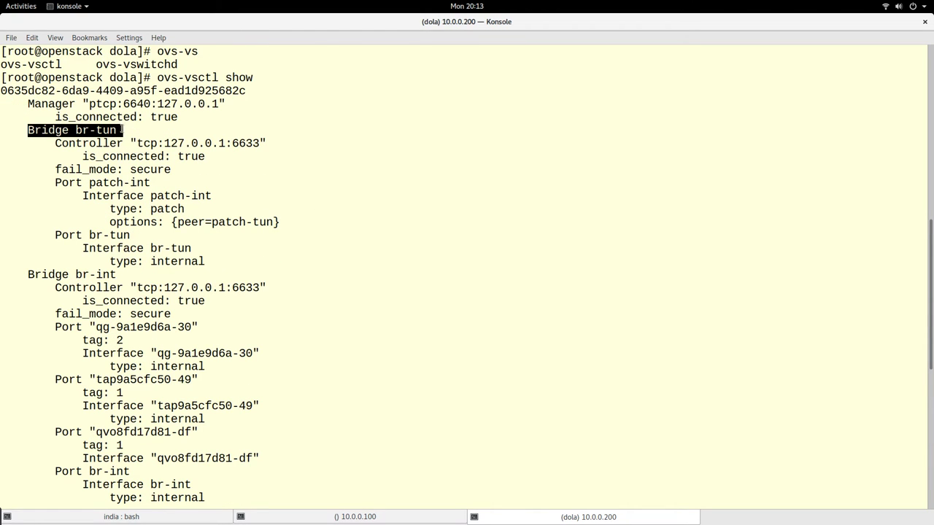
drag(27, 131, 131, 128)
click(257, 201)
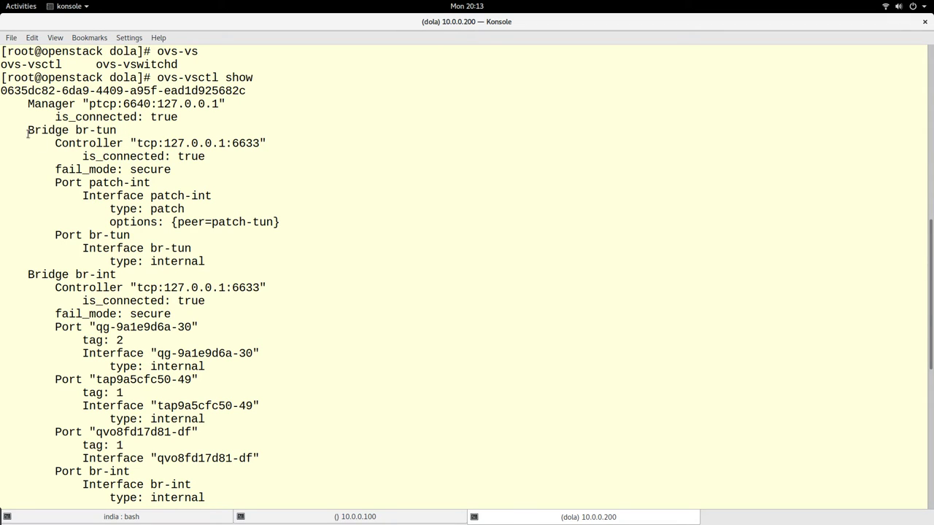
drag(28, 131, 124, 132)
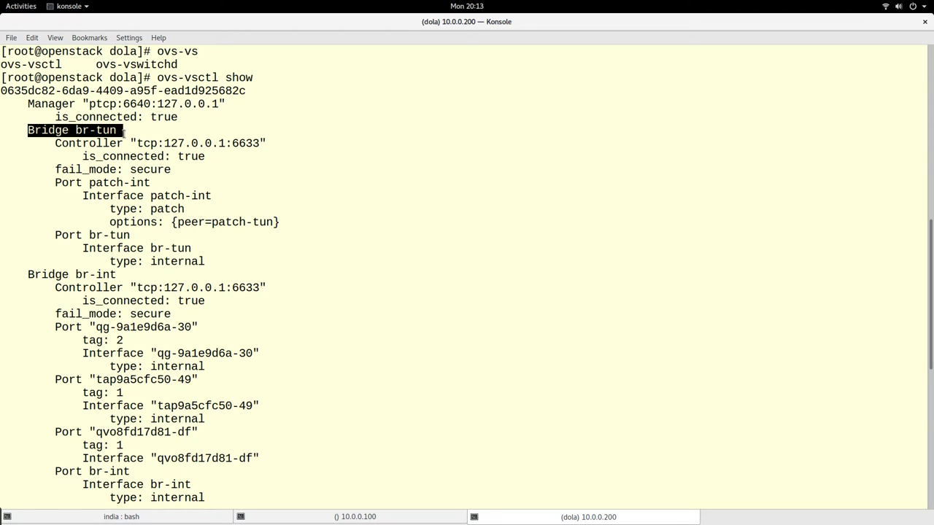
click(90, 136)
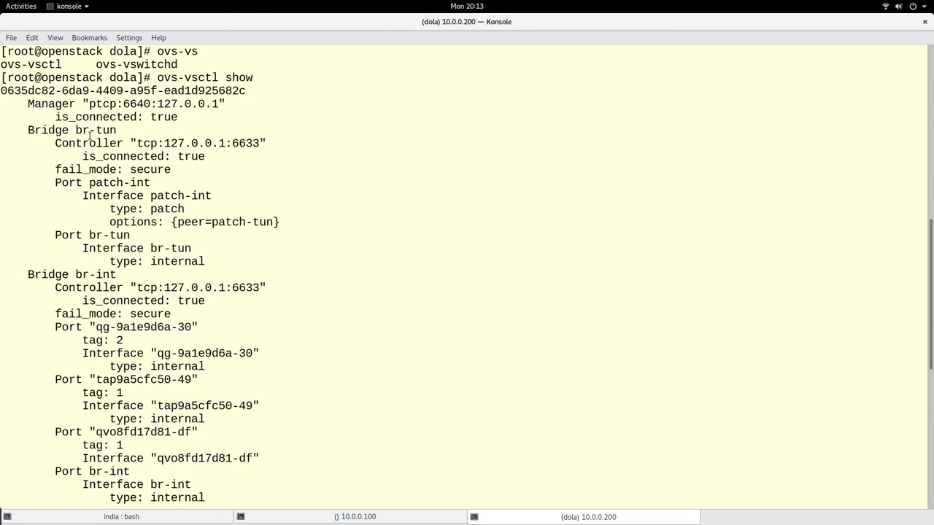
drag(27, 134, 113, 131)
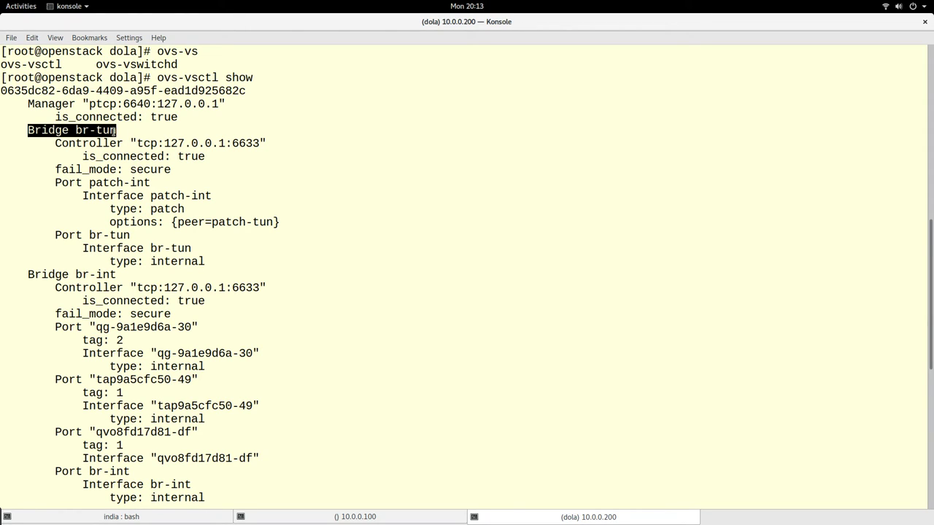
click(126, 137)
drag(22, 130, 136, 132)
click(44, 240)
Highlight the Bridge br-int, Bridge br-ex and ovs_version lines in the output to inspect them
scroll(52, 239, down, 2)
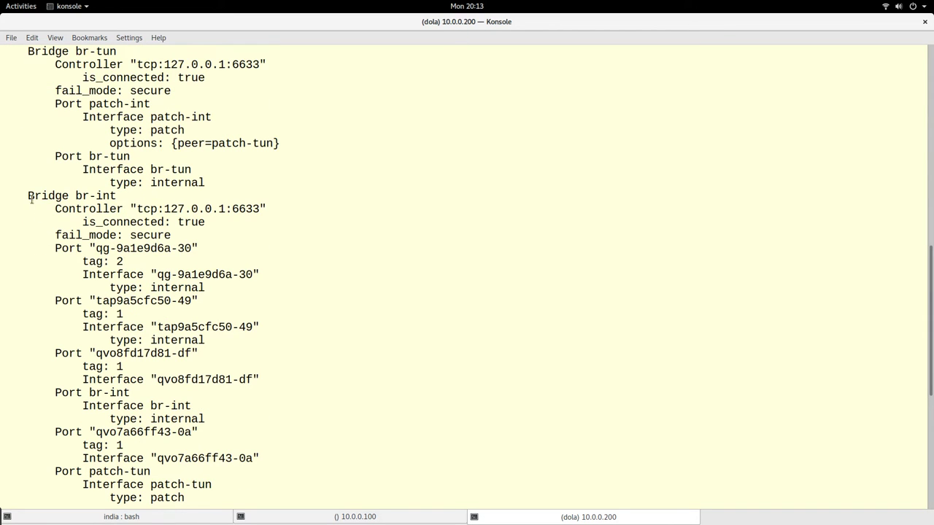
drag(31, 193, 121, 201)
scroll(121, 200, down, 8)
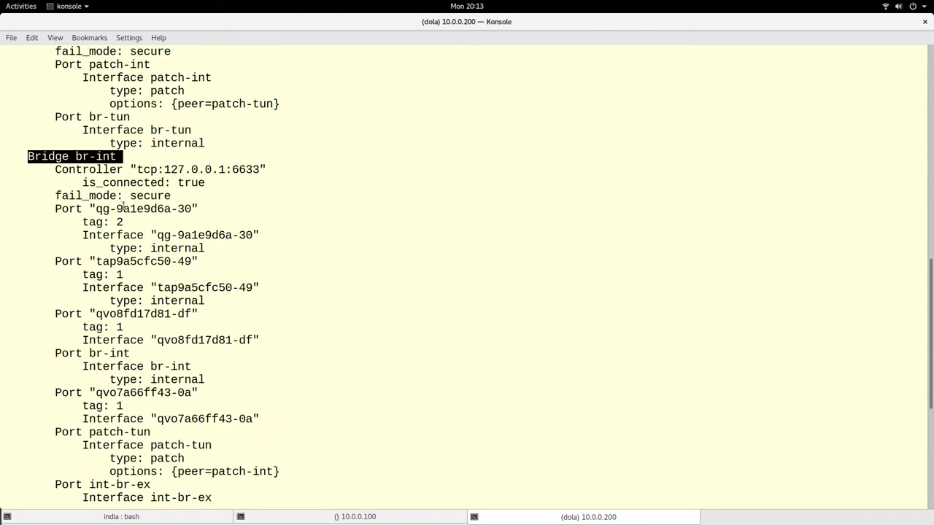
drag(29, 314, 114, 315)
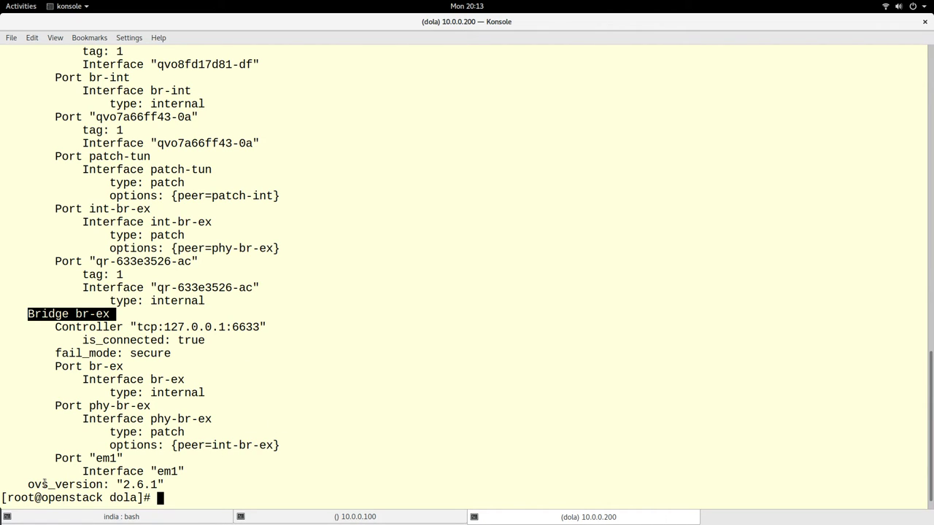
drag(28, 485, 172, 484)
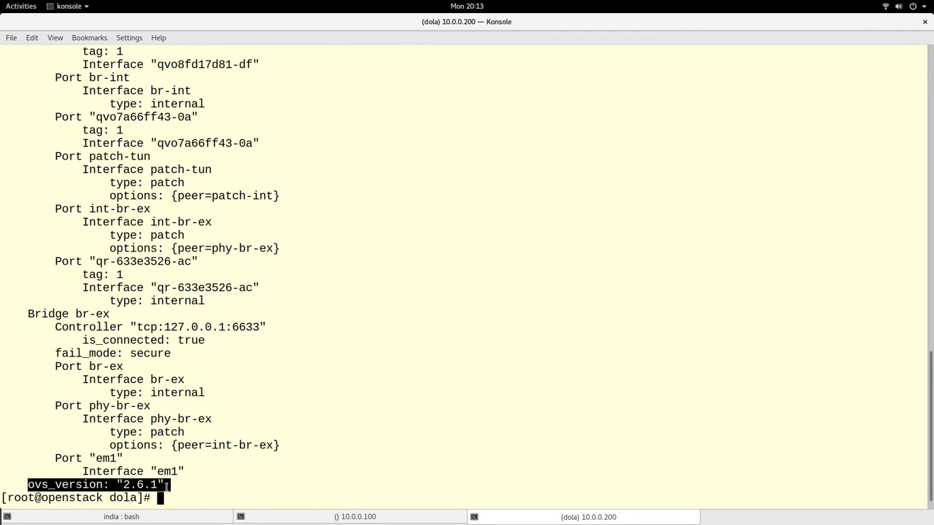
click(167, 486)
triple_click(25, 483)
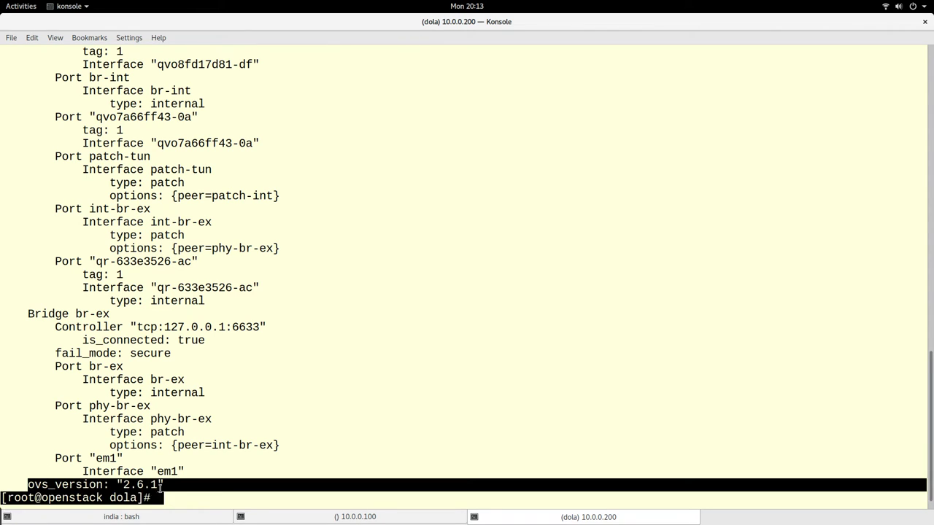
Review the whole ovs-vsctl show output again, from the Manager entry through the br-ex bridge
scroll(204, 466, up, 12)
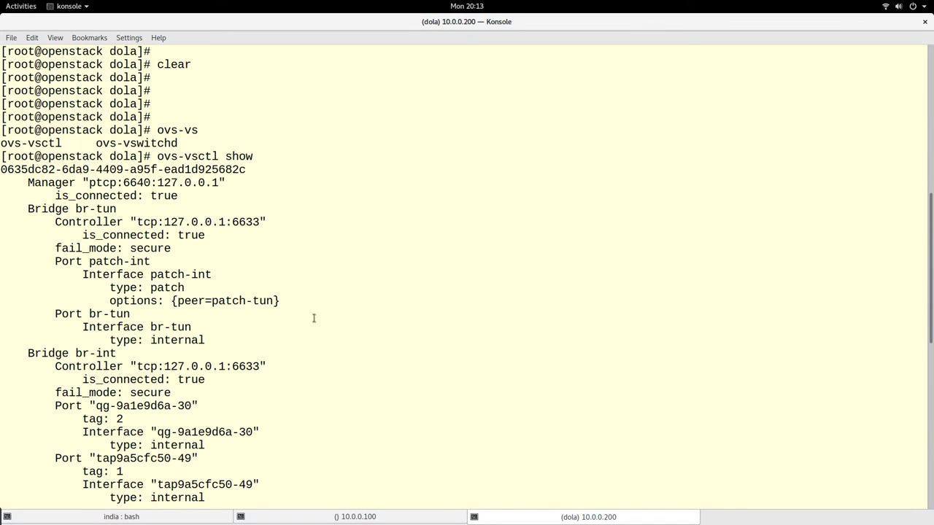
scroll(226, 326, down, 9)
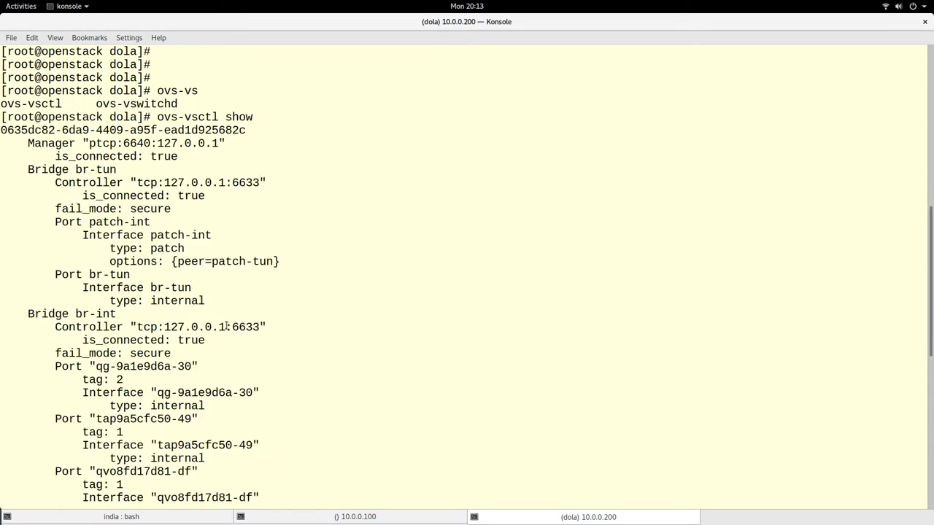
scroll(226, 328, down, 3)
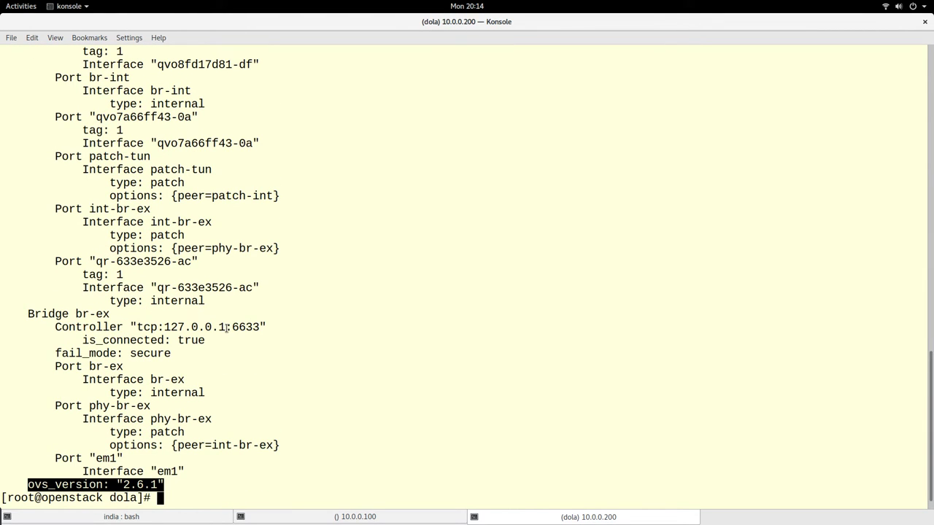
scroll(233, 328, up, 5)
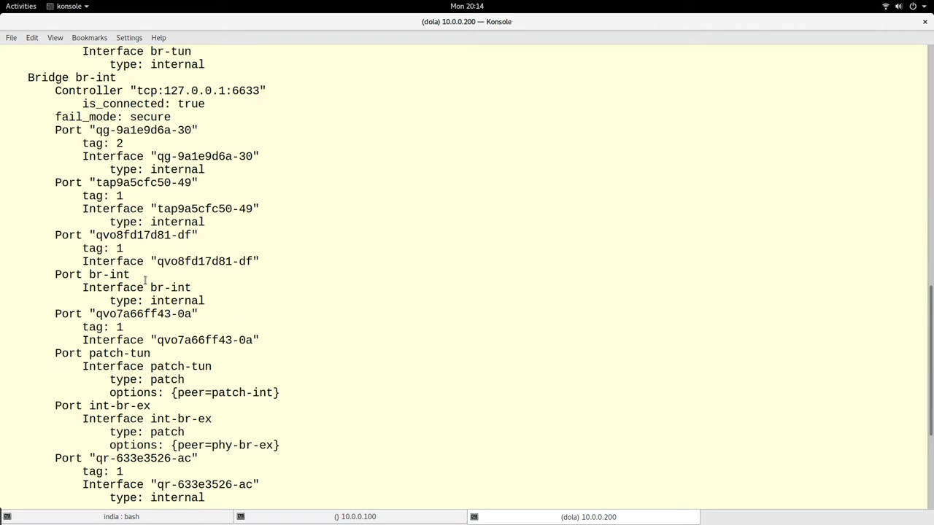
scroll(356, 270, up, 3)
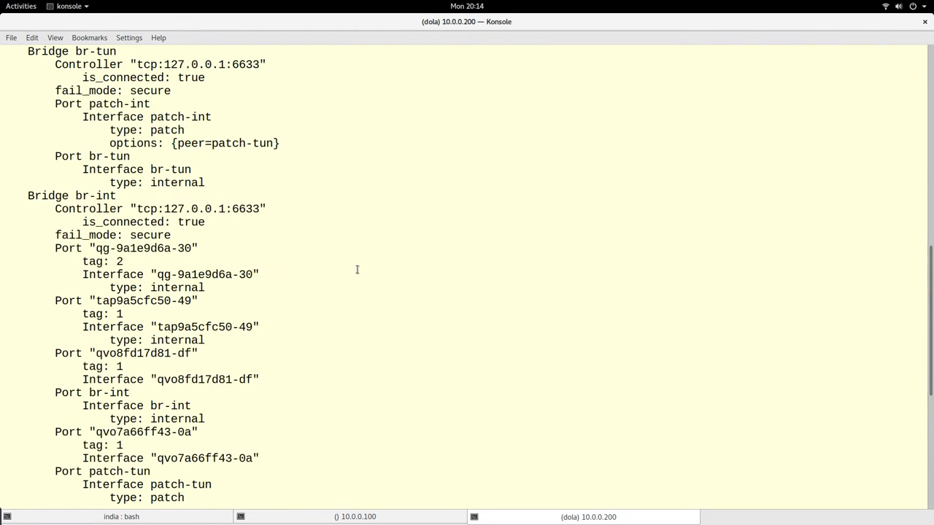
scroll(357, 270, up, 3)
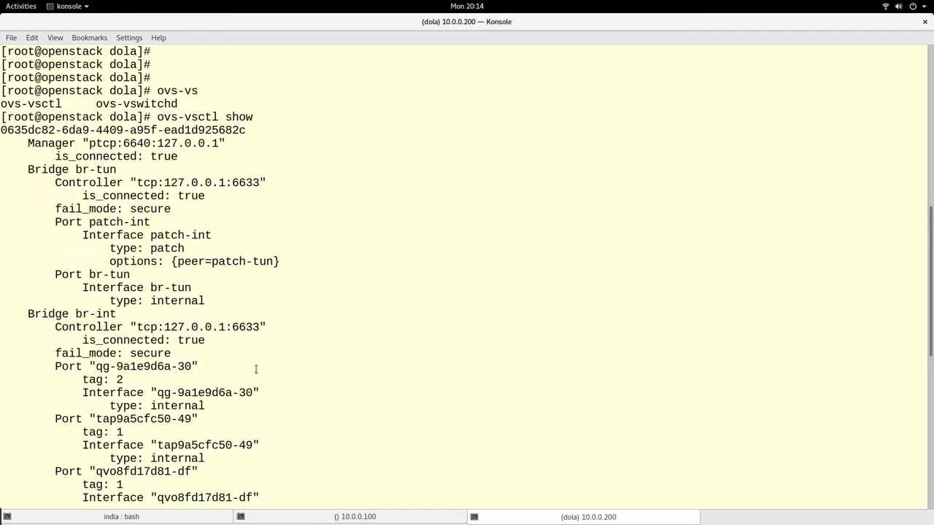
scroll(231, 387, down, 1)
scroll(231, 387, down, 4)
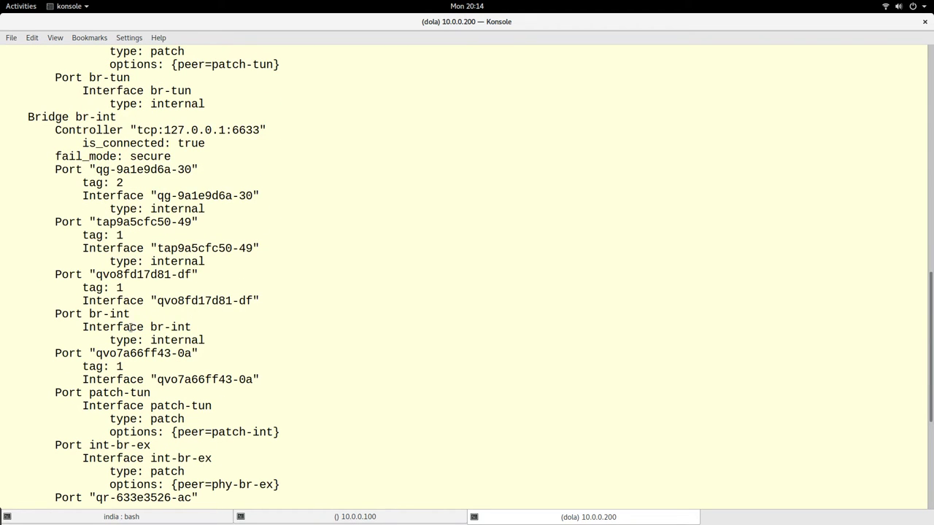
Examine the ports listed under Bridge br-int, marking the Port entries one after another
drag(29, 120, 117, 119)
scroll(131, 186, down, 1)
double_click(64, 130)
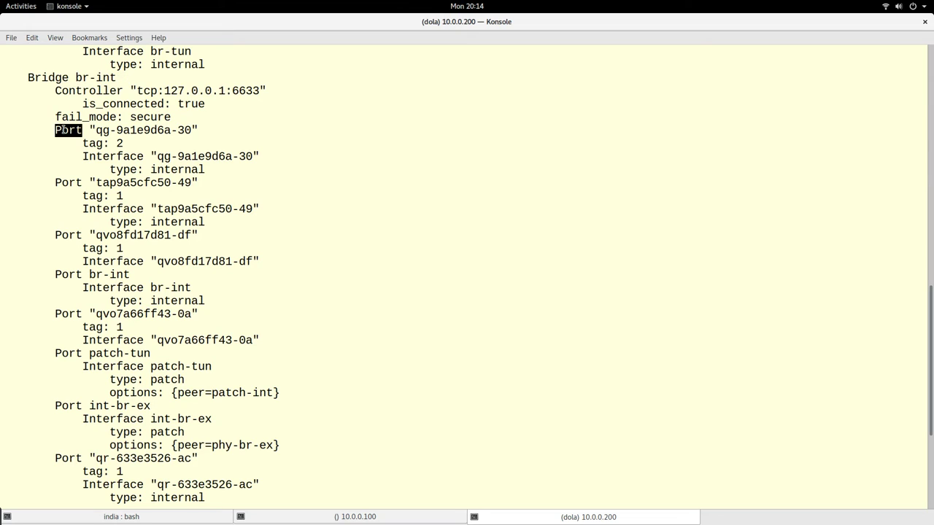
double_click(72, 183)
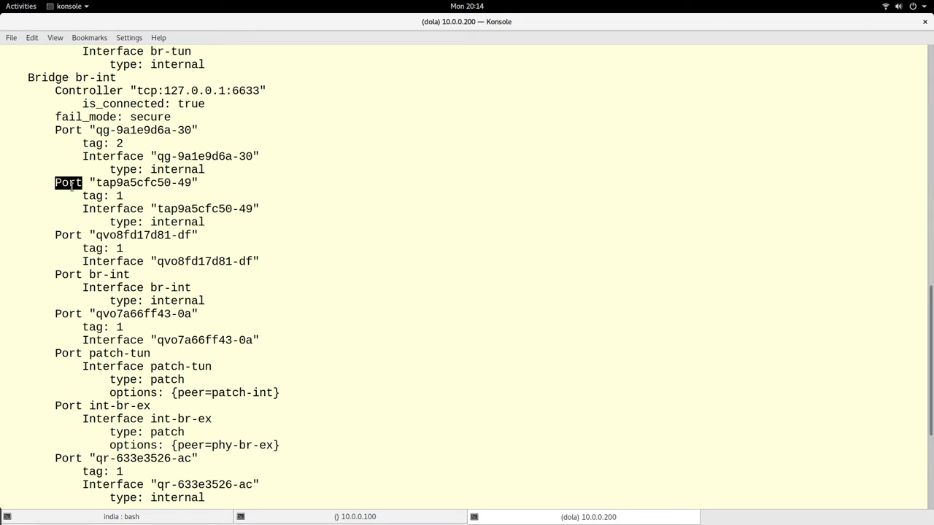
double_click(71, 236)
double_click(67, 274)
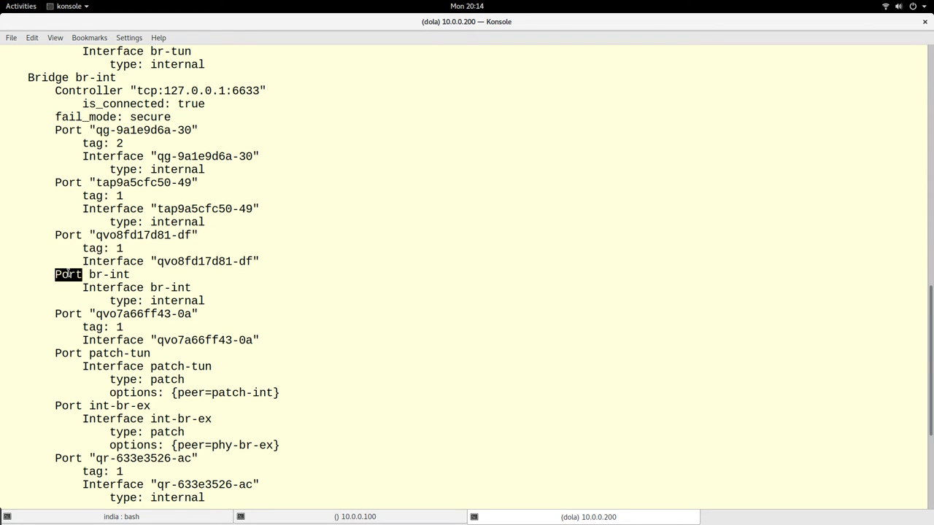
double_click(66, 313)
click(64, 352)
Switch to Firefox and study the compute and Neutron host diagram on RDO's Networking in too much detail page
mouse_move(1, 0)
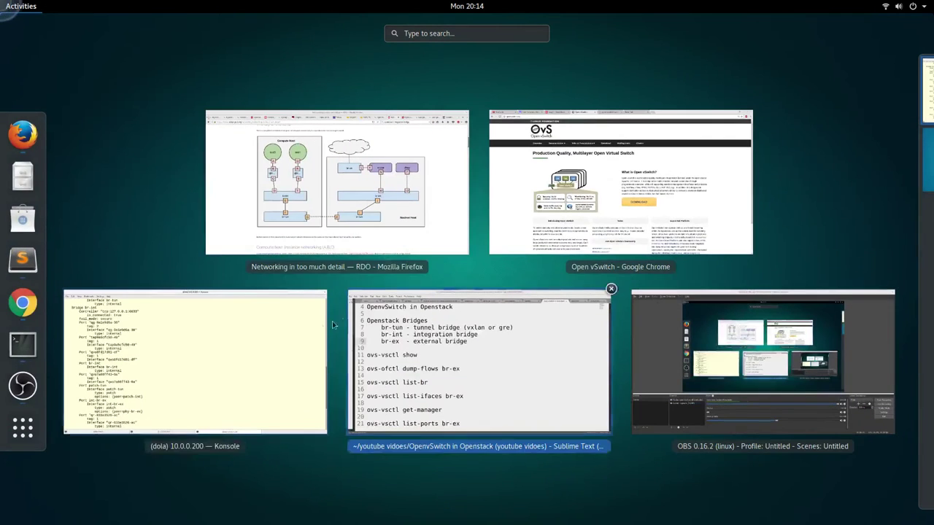
click(334, 211)
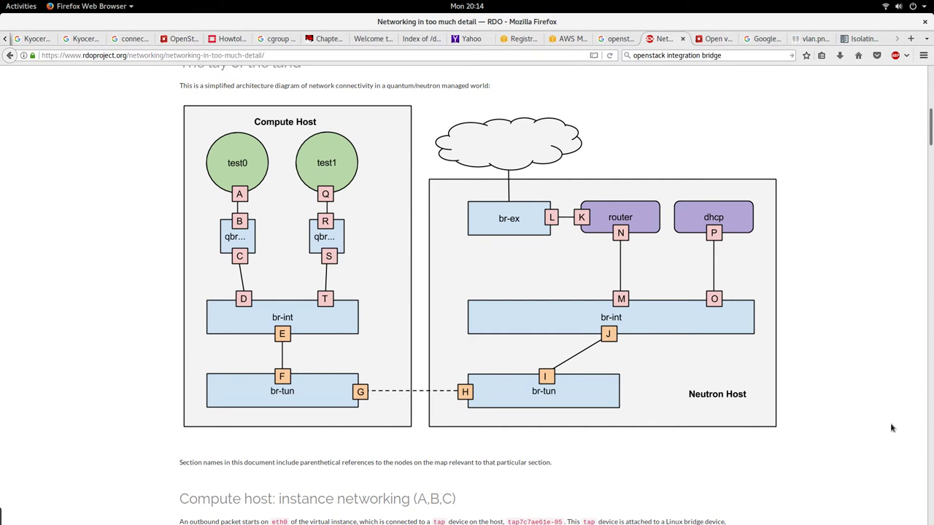
Switch to the OpenvSwitch in Openstack notes in Sublime Text and review the br-tun, br-int and br-ex descriptions
mouse_move(1, 1)
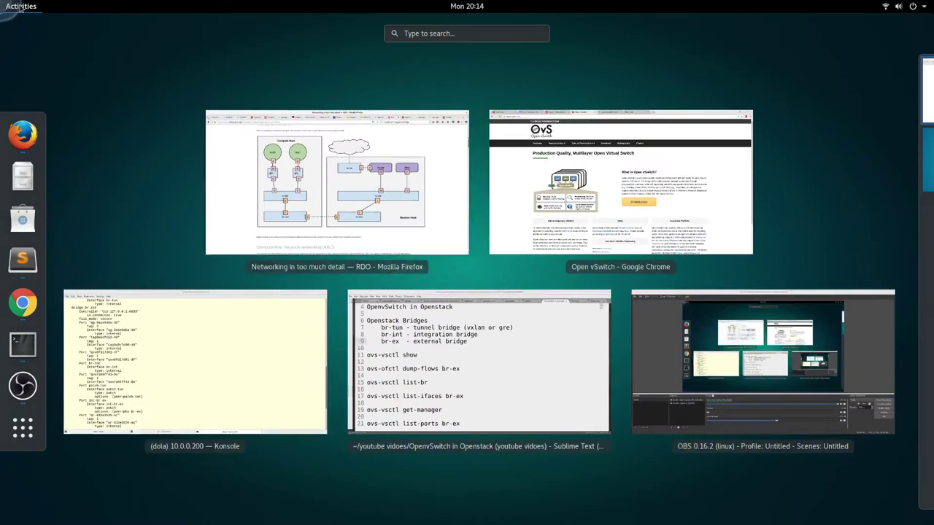
click(437, 370)
drag(423, 196, 81, 153)
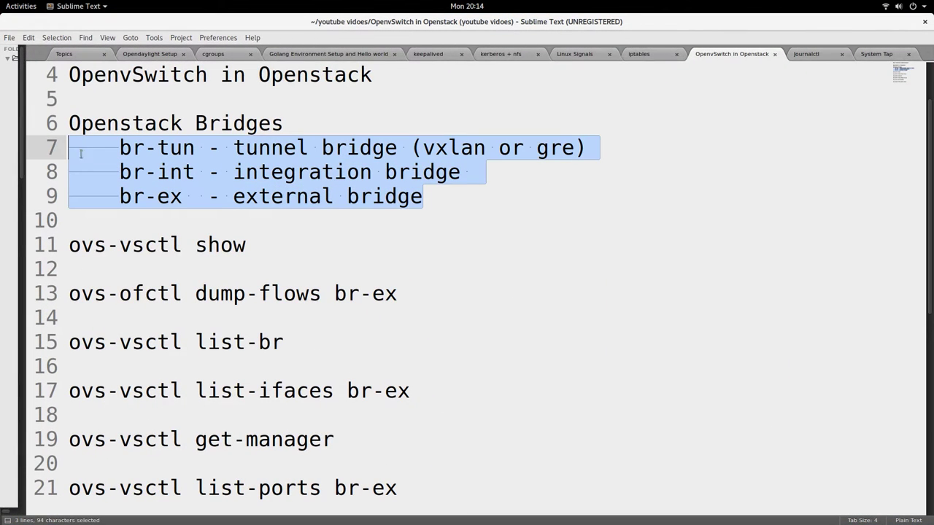
click(529, 410)
scroll(473, 384, down, 1)
scroll(473, 384, down, 1)
scroll(473, 384, up, 1)
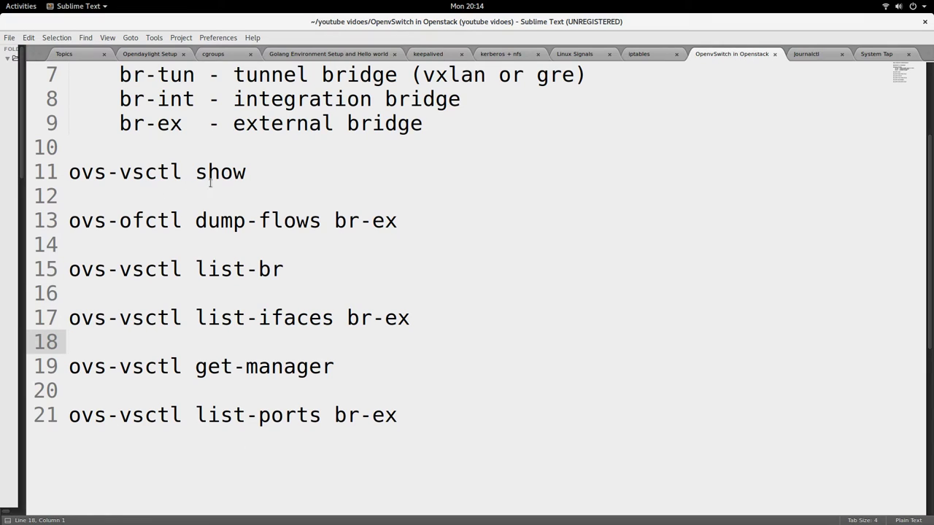
Highlight the ovs-vsctl show line in the notes, clear the selection and return to the top of the file
drag(256, 173, 73, 167)
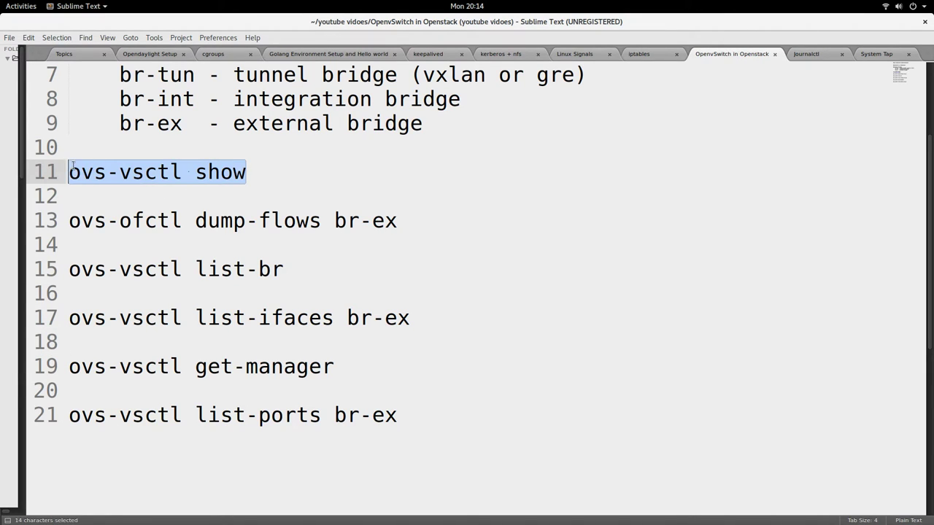
click(382, 188)
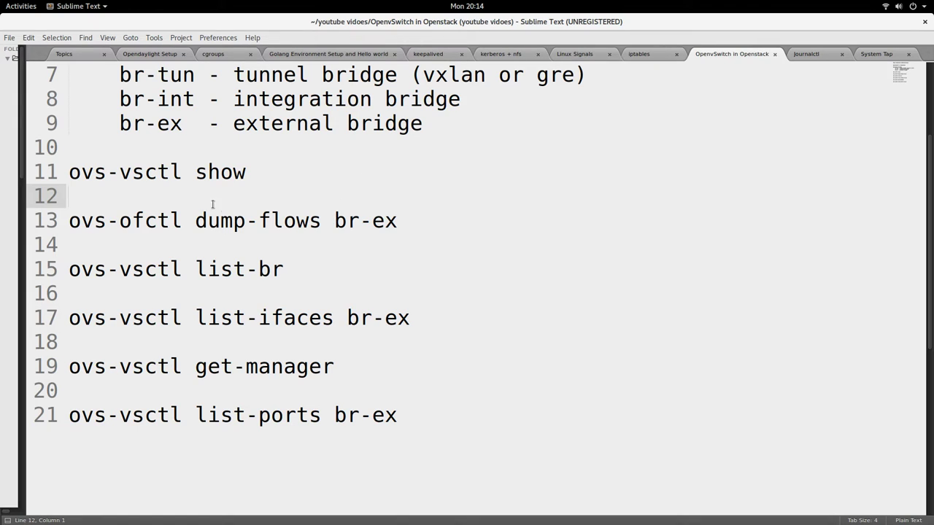
drag(250, 173, 64, 170)
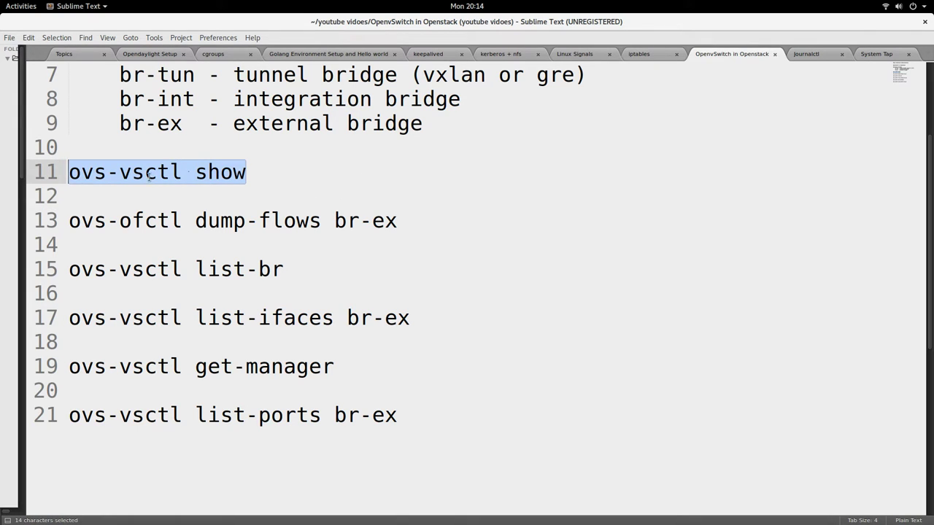
click(260, 173)
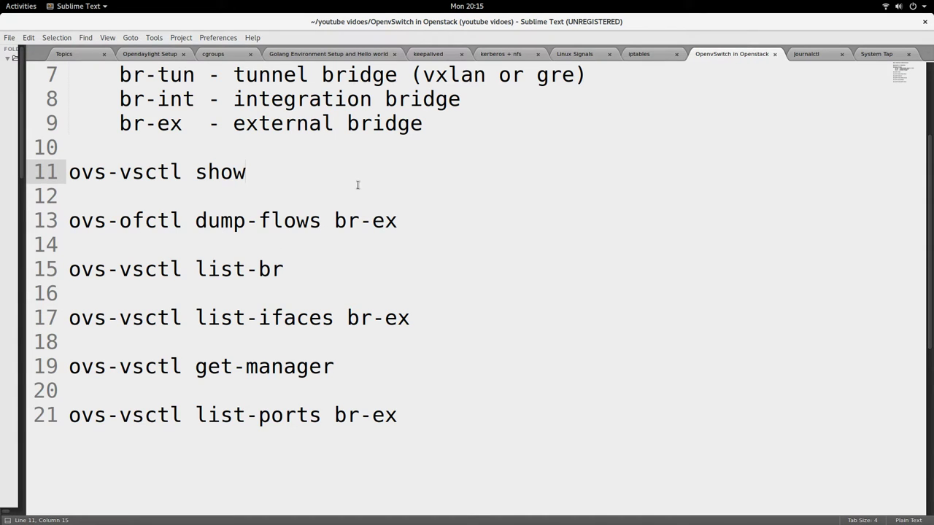
scroll(246, 171, up, 2)
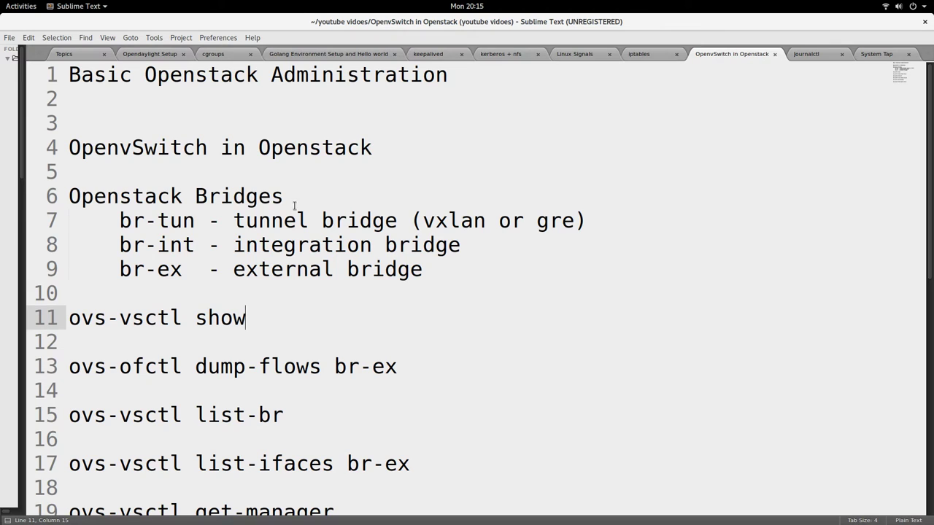
click(234, 124)
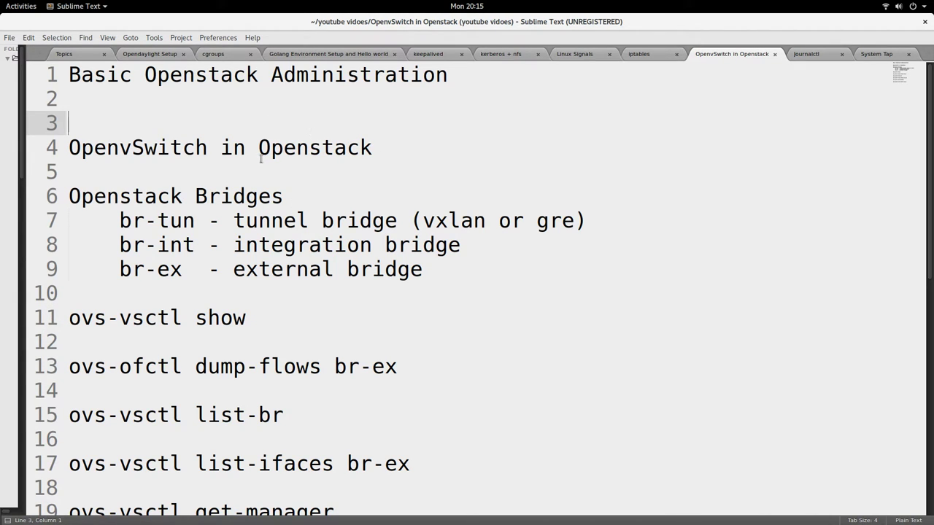
Append "-- openflow" to the OpenvSwitch in Openstack heading on line 4 of the notes and highlight the word openflow
click(431, 152)
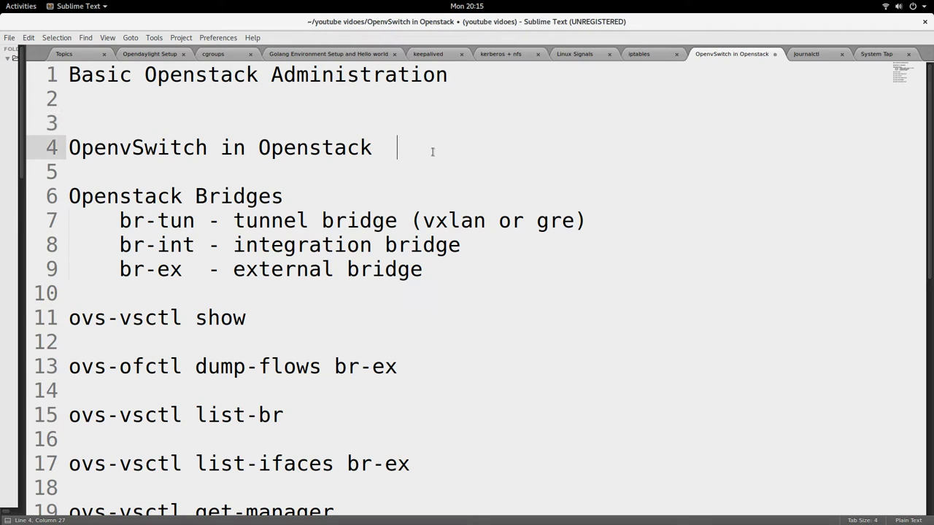
text(-- open)
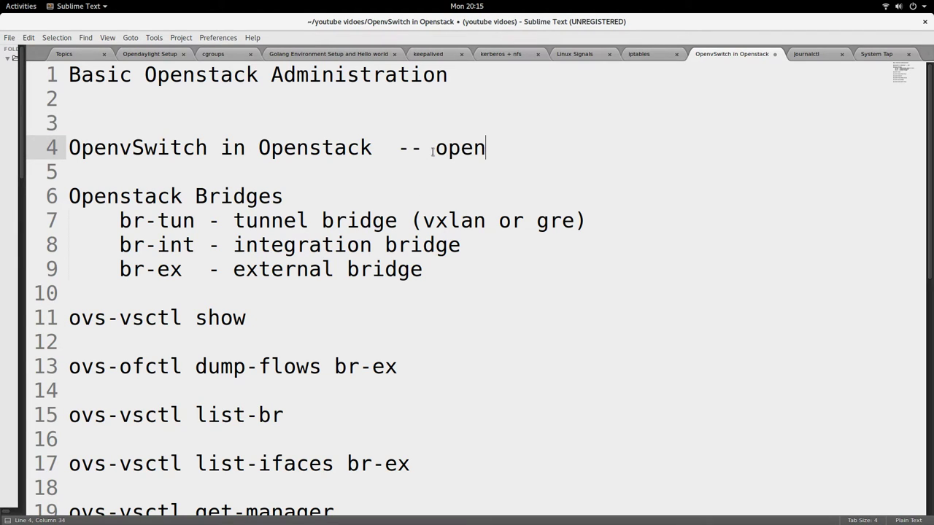
text(flow)
double_click(436, 149)
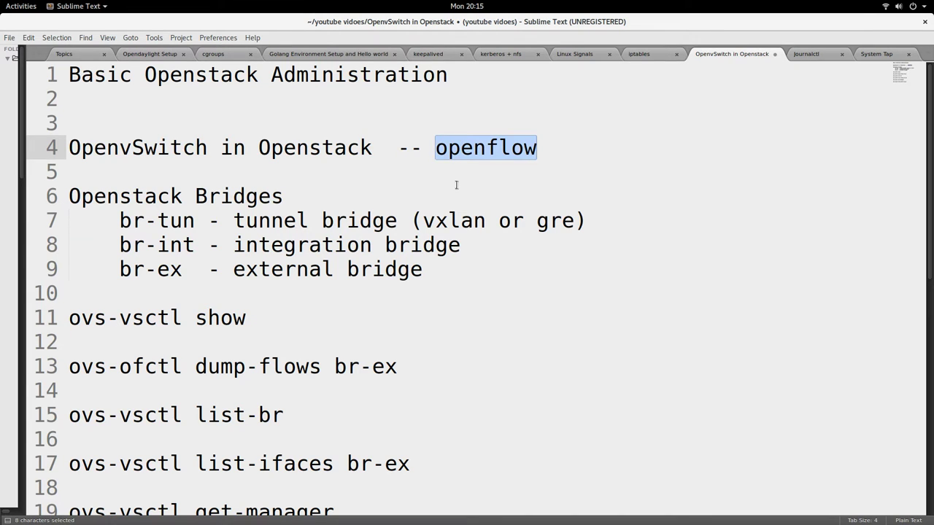
Highlight dump-flows in the notes and copy the whole line ovs-ofctl dump-flows br-ex
scroll(439, 202, down, 3)
scroll(180, 179, up, 2)
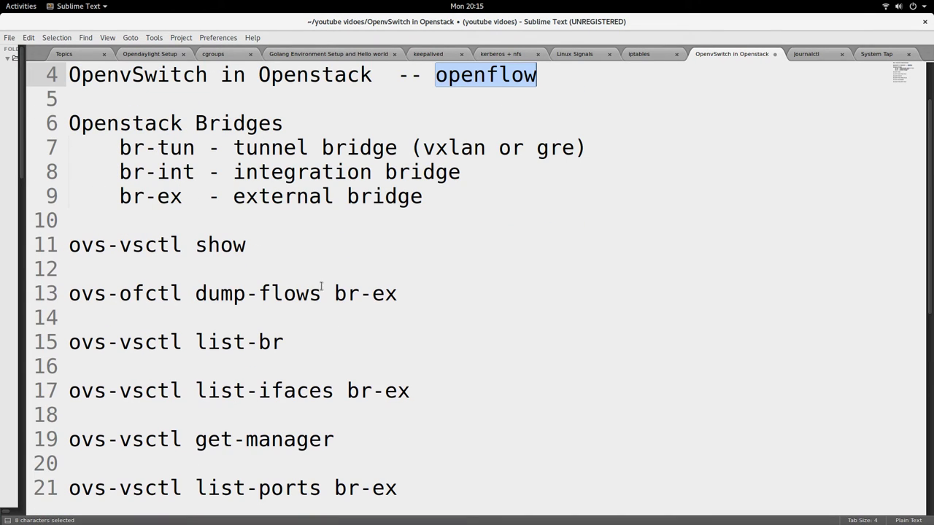
click(221, 293)
drag(321, 293, 195, 294)
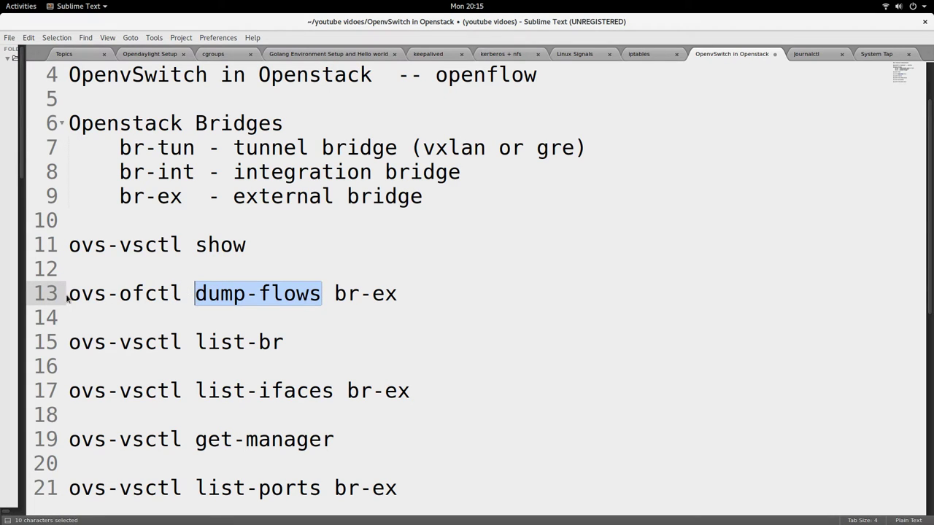
drag(69, 295, 162, 311)
click(161, 311)
drag(69, 293, 394, 299)
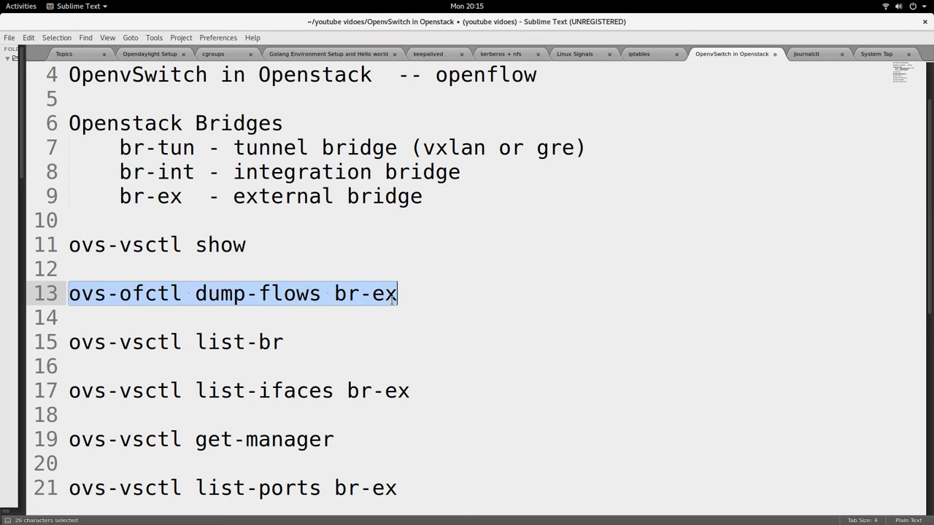
right_click(326, 294)
click(347, 317)
Switch to the Konsole session on the openstack host and clear the terminal, adding a few blank prompts
key(super)
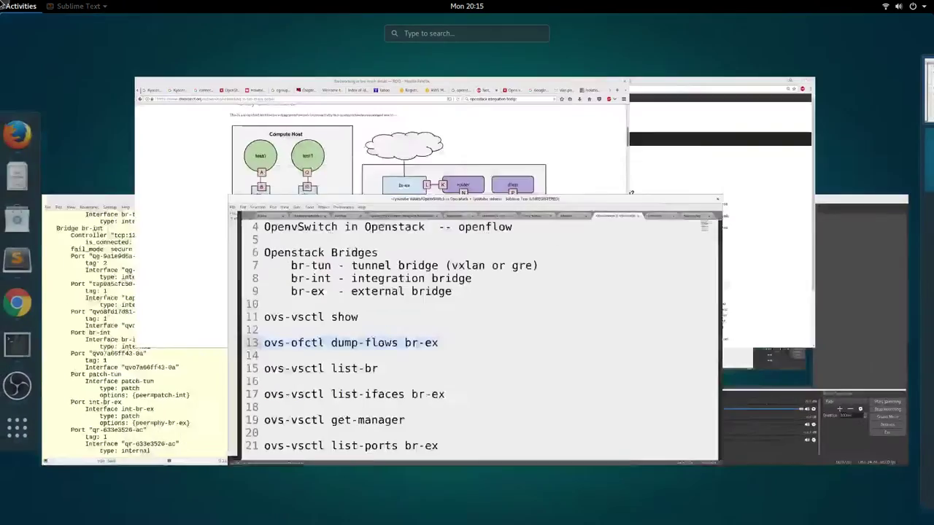
click(257, 354)
text(clear)
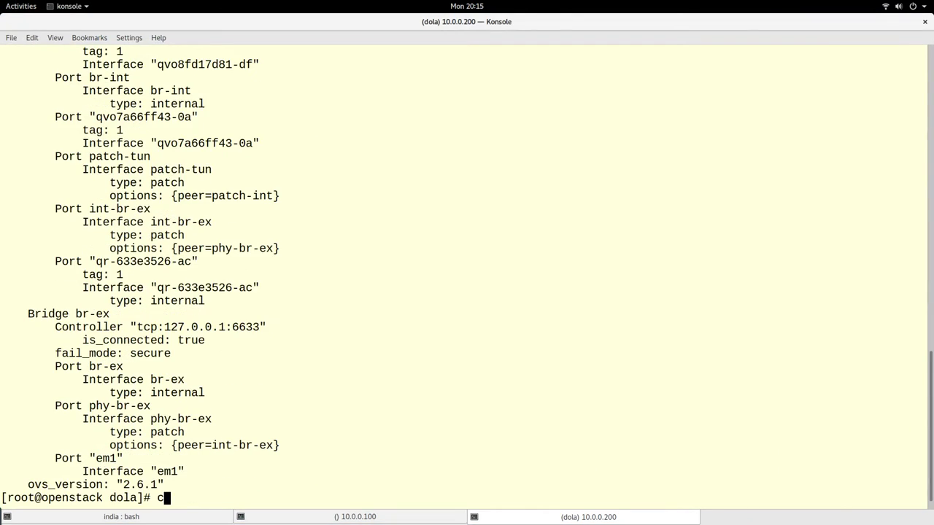
key(Return)
key(Return)
key(Return)
key(Return)
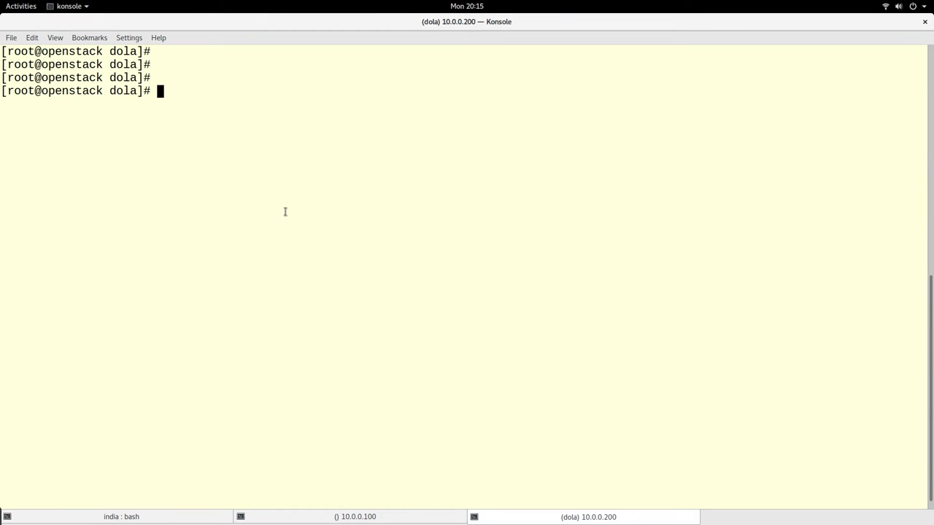
Run the copied ovs-ofctl dump-flows br-ex command and mark the flow entries in its output
key(ctrl+shift+v)
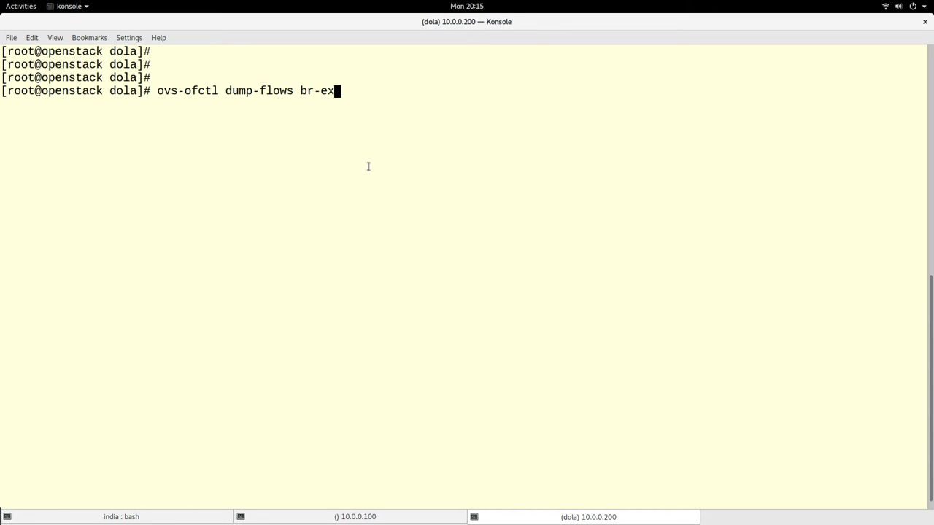
key(BackSpace)
key(BackSpace)
key(BackSpace)
key(BackSpace)
key(BackSpace)
text(br-ex)
key(Return)
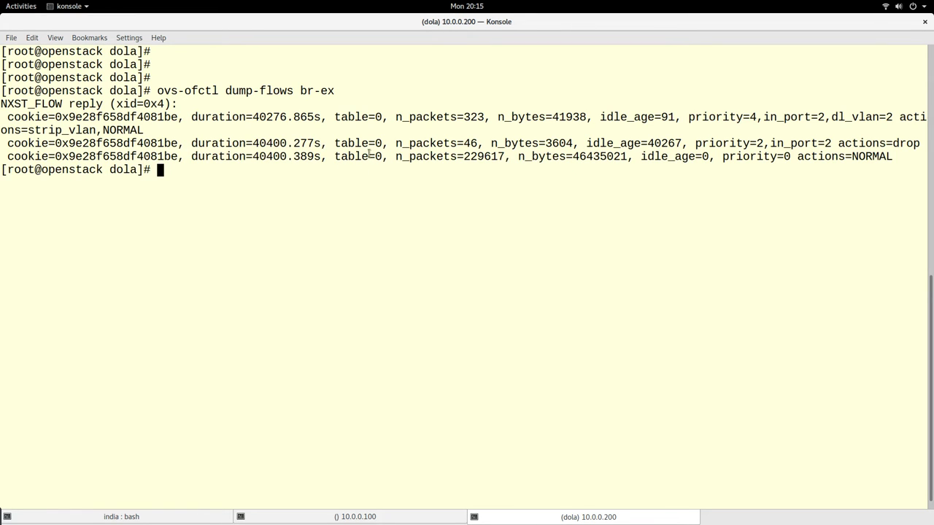
drag(220, 158, 113, 126)
click(113, 125)
Run ovs-ofctl dump-flows br-tun and mark all flow entries of the tunnel bridge
key(Return)
key(Return)
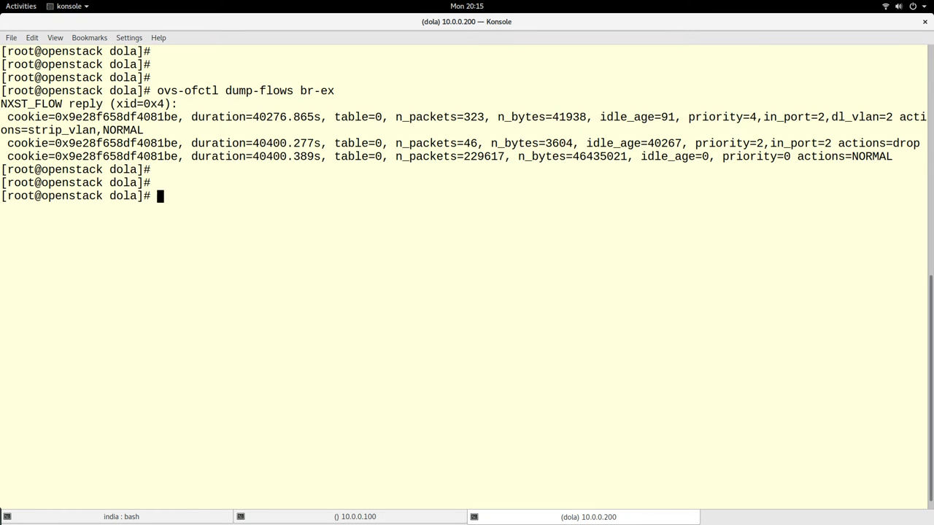
key(Up)
key(BackSpace)
key(BackSpace)
text(tun)
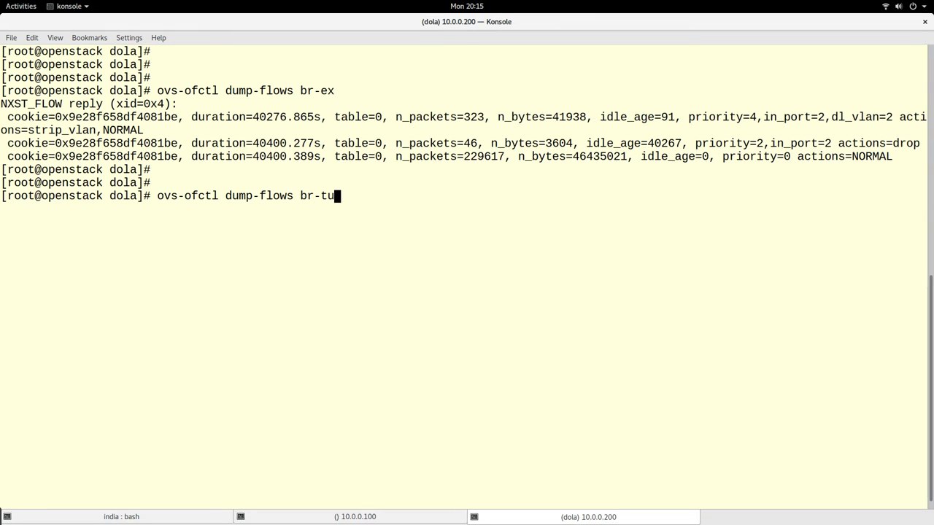
key(Return)
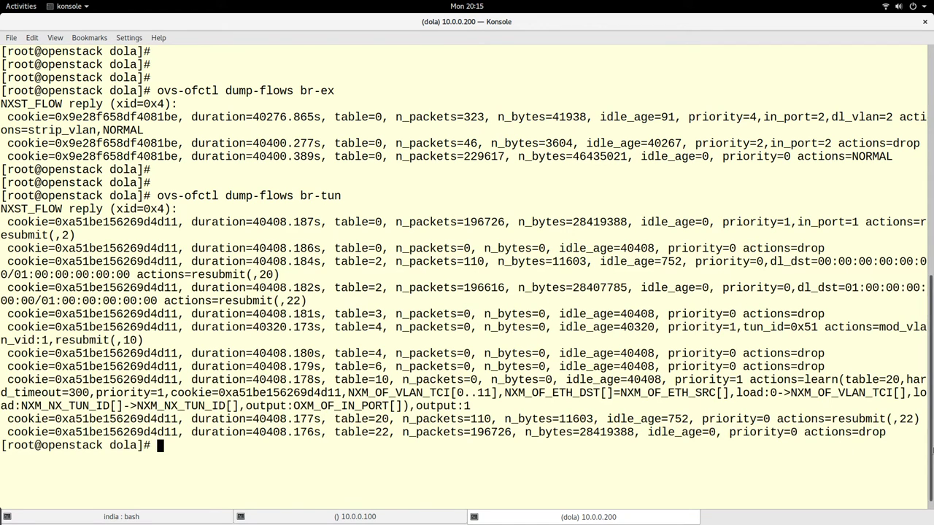
drag(899, 433, 4, 223)
click(394, 318)
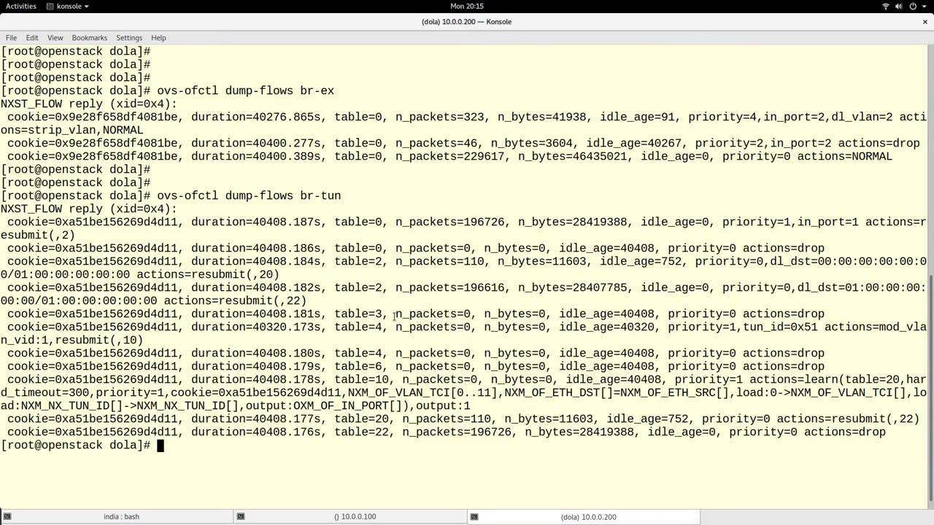
On a cleared terminal, run ovs-ofctl dump-flows br-int and mark the integration bridge's flow entries
key(Return)
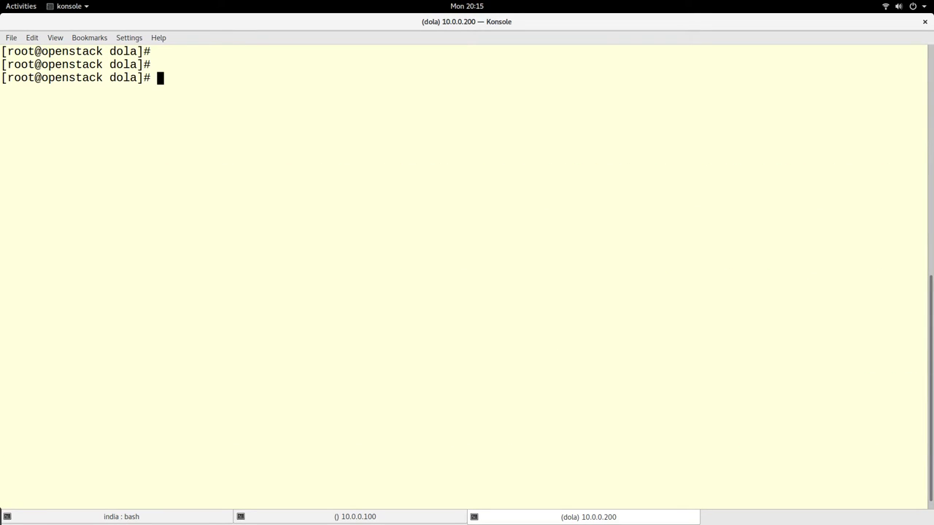
key(Up)
key(Up)
key(BackSpace)
key(BackSpace)
key(BackSpace)
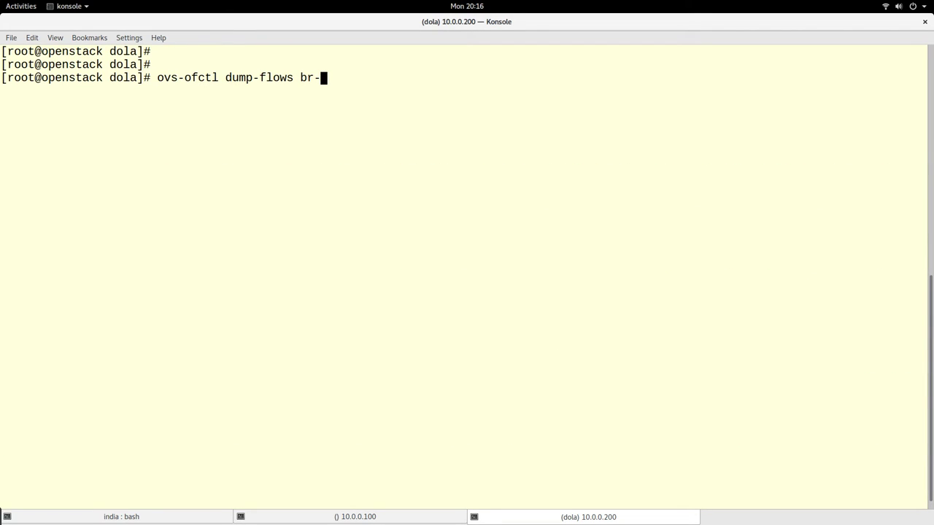
text(int)
key(Return)
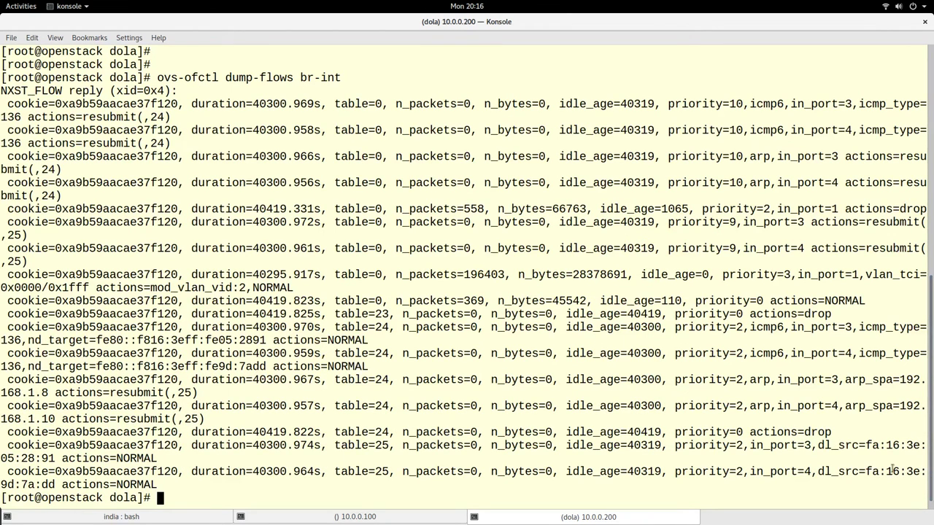
drag(917, 470, 2, 106)
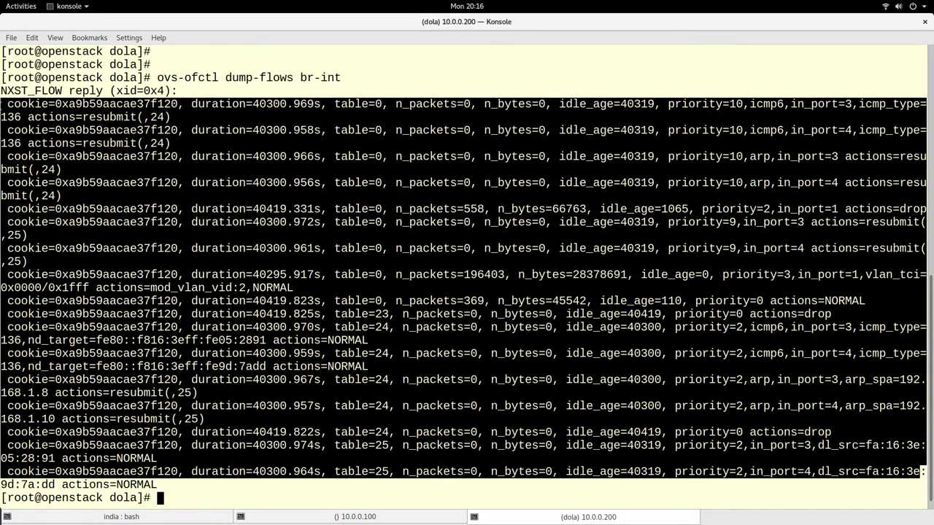
click(400, 250)
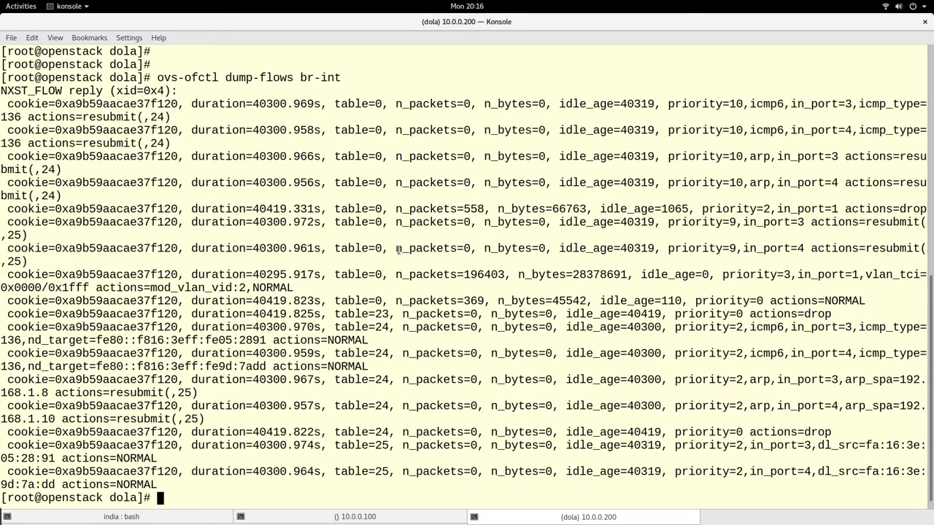
Clear the br-int flow output from the terminal and add two blank prompts
text(clear)
key(Return)
key(Return)
key(Return)
Switch to the Sublime Text notes and copy the line ovs-vsctl list-br
mouse_move(3, 6)
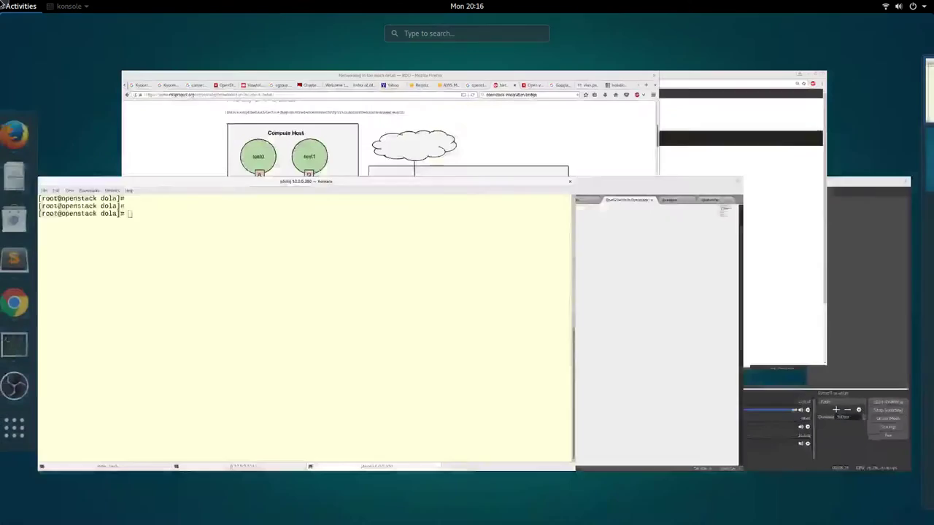
click(421, 333)
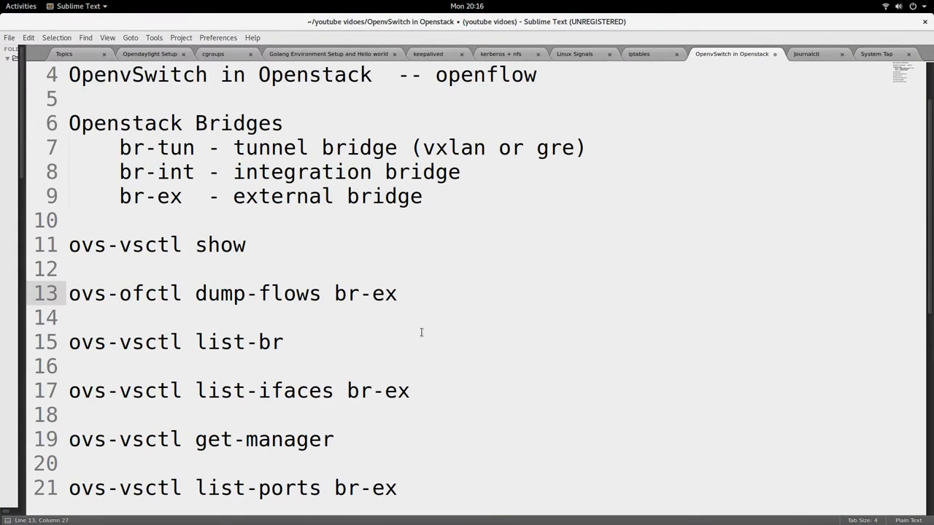
scroll(421, 333, down, 1)
drag(295, 270, 68, 269)
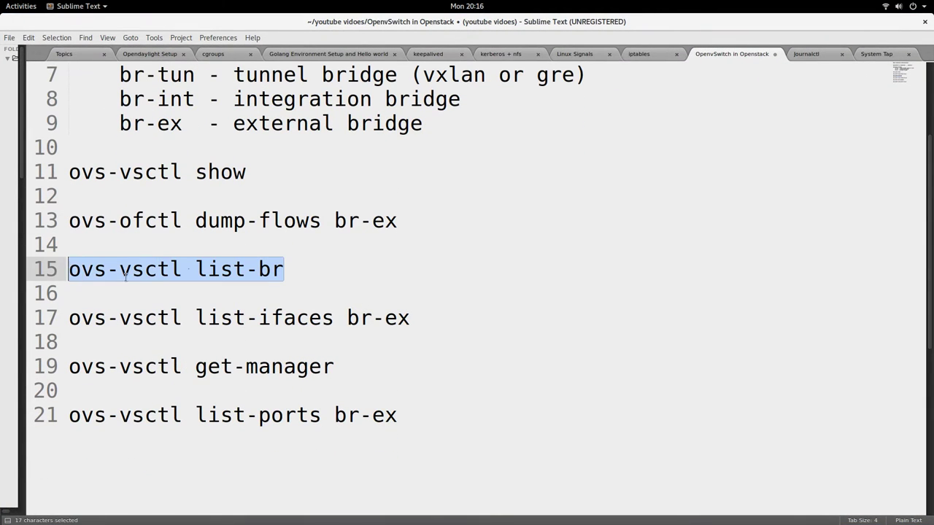
right_click(172, 275)
click(211, 297)
Switch back to Konsole, run ovs-vsctl list-br and mark the listed bridge names
mouse_move(1, 1)
click(257, 403)
key(ctrl+shift+v)
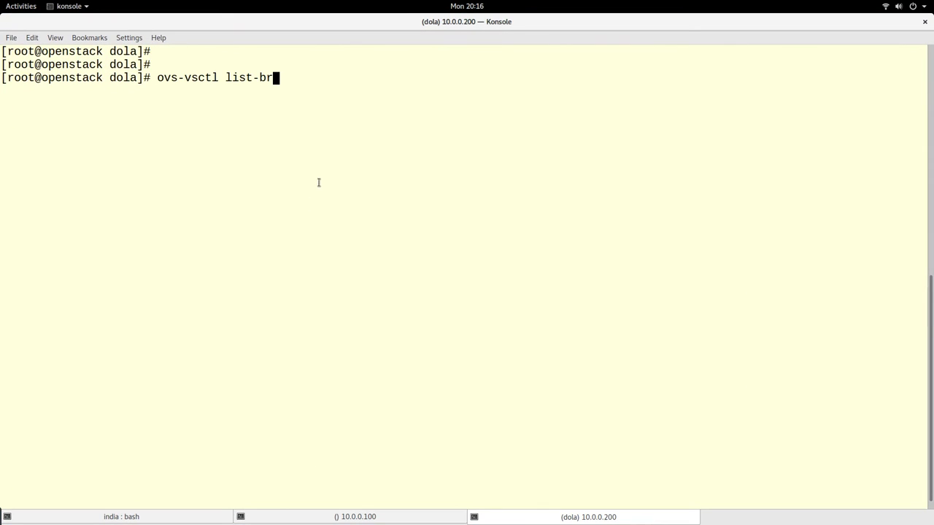
key(Return)
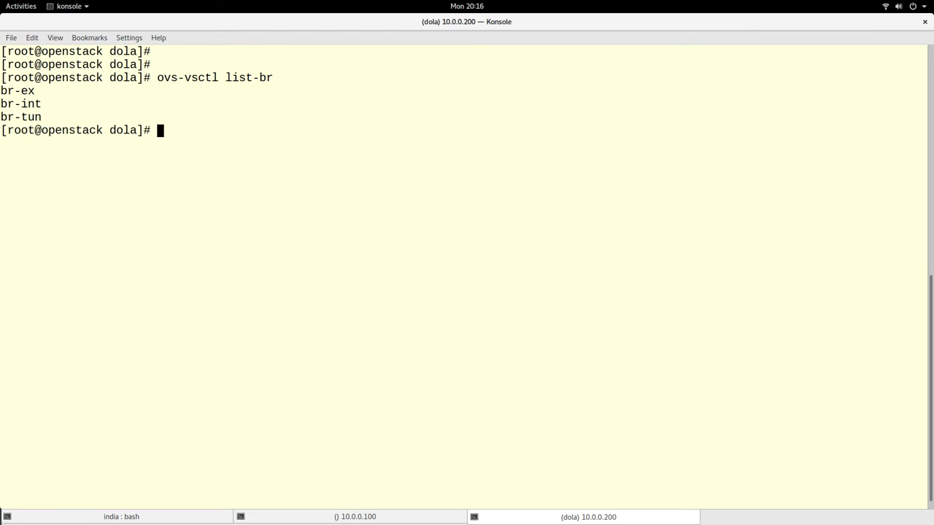
drag(43, 117, 2, 88)
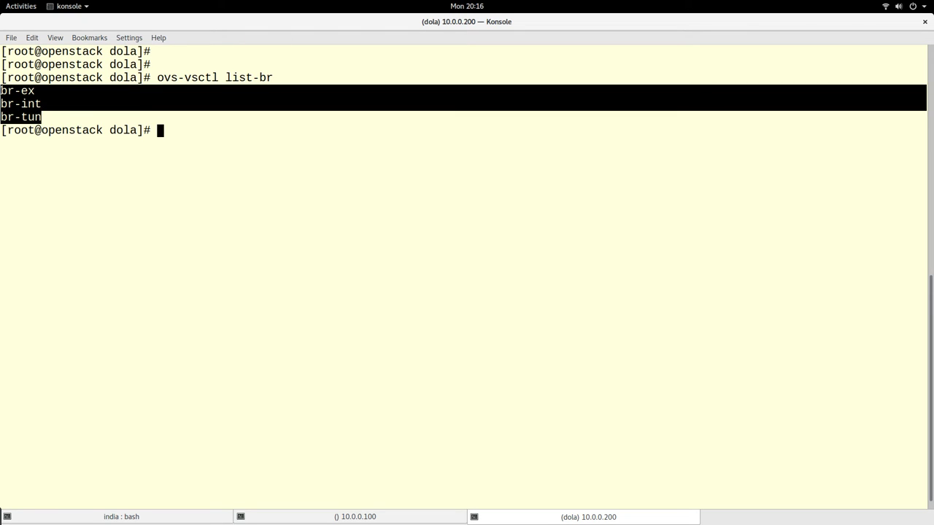
click(30, 114)
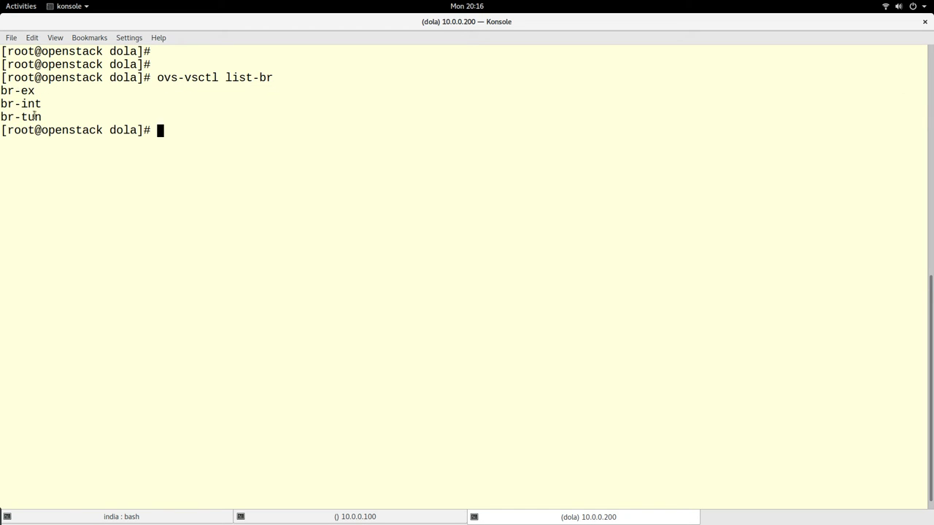
drag(51, 119, 3, 88)
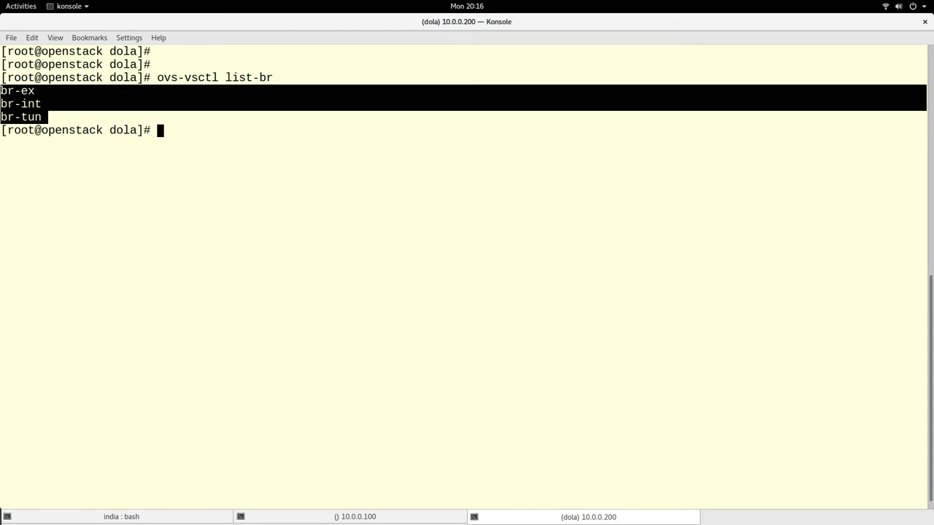
click(208, 145)
Rework the previous list-br command into ovs-vsctl add-br demo-br and run it to create the bridge
key(Up)
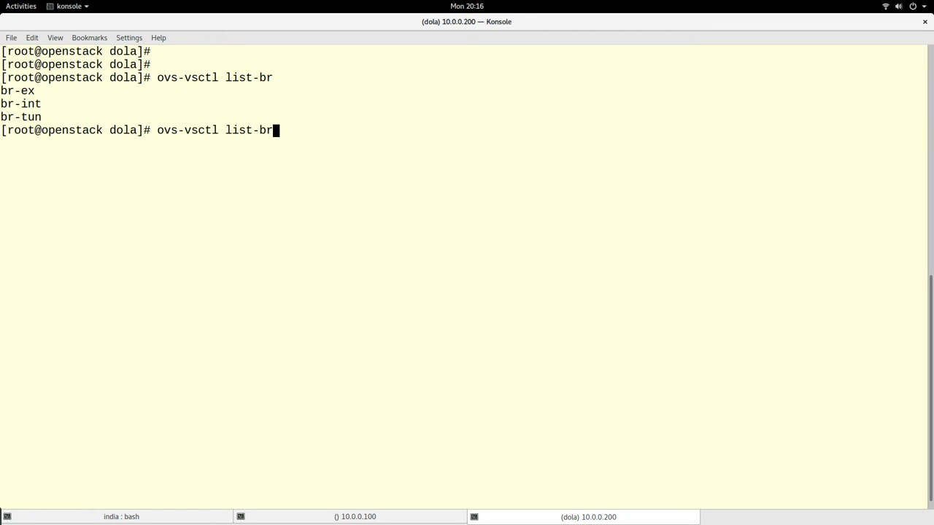
key(Left)
key(Left)
key(Left)
key(BackSpace)
key(BackSpace)
key(BackSpace)
key(BackSpace)
text(ac)
key(BackSpace)
text(dd)
key(End)
text(demo)
text(-br)
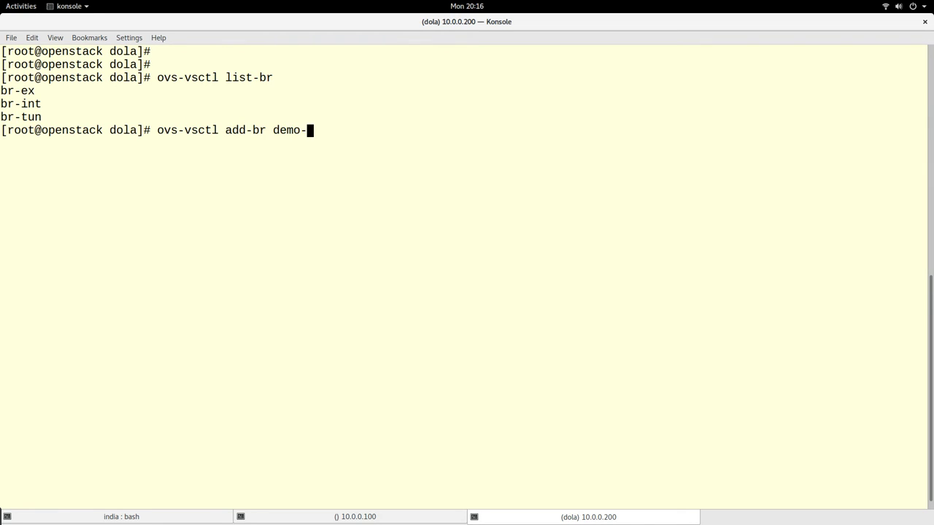
key(Return)
key(Return)
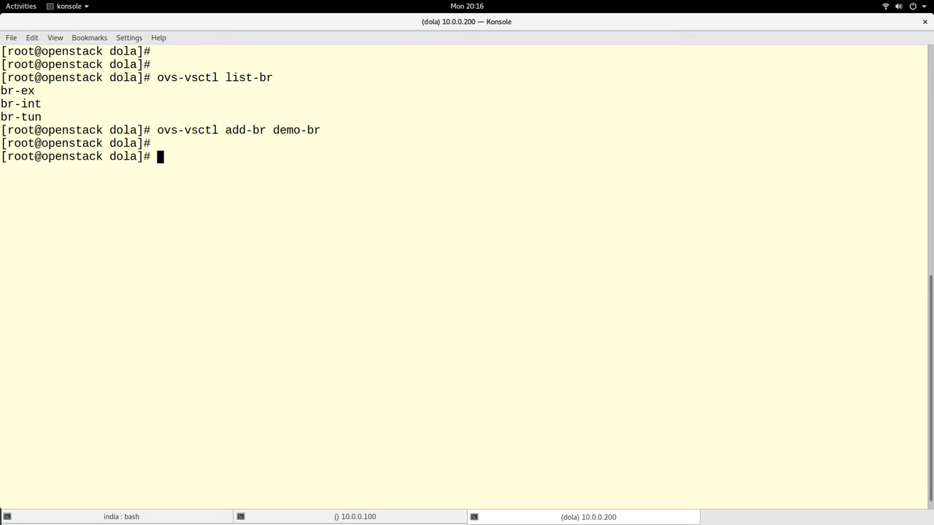
Run ovs-vsctl list-br again and highlight the demo-br entry in the output
key(Up)
key(Up)
key(Return)
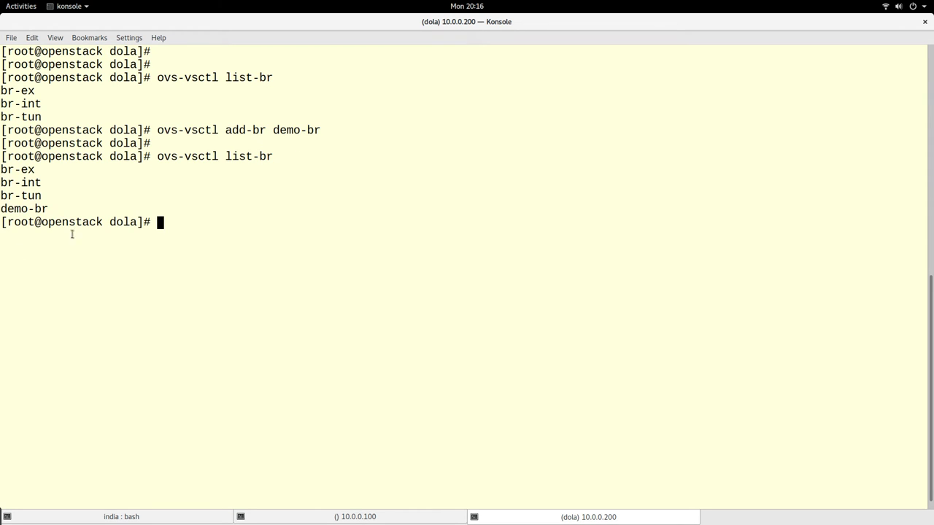
drag(55, 206, 3, 209)
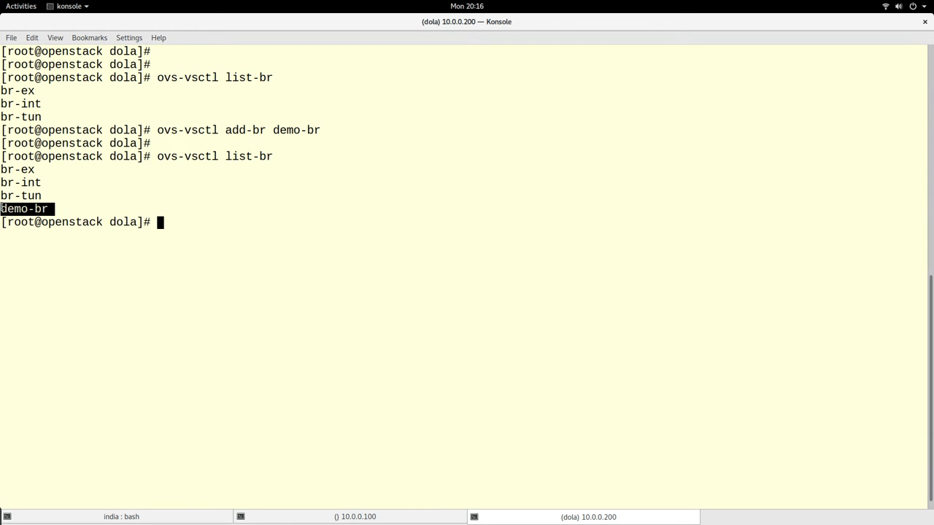
click(161, 186)
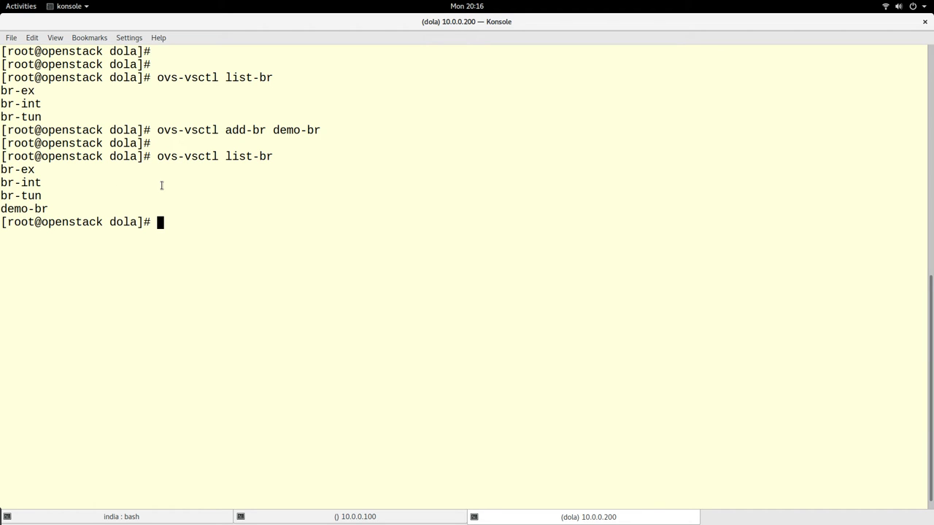
double_click(54, 209)
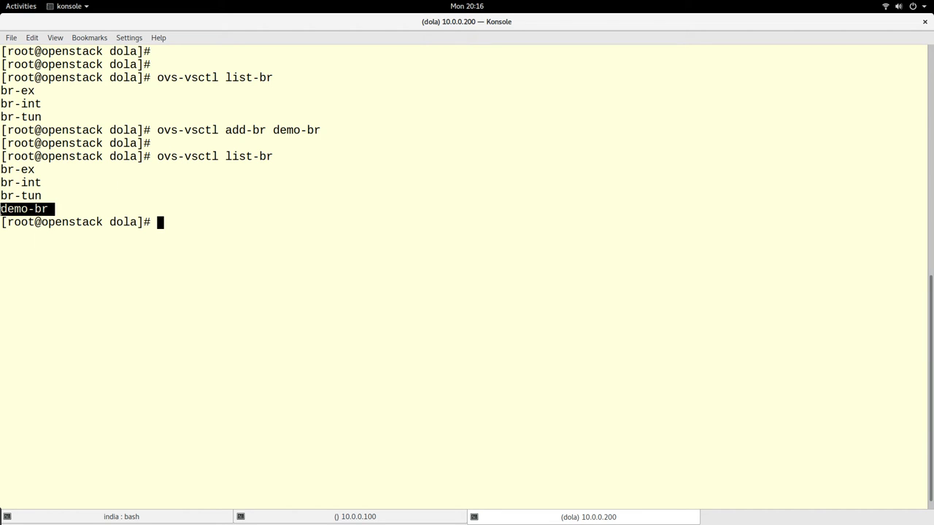
Switch to the Sublime Text notes and copy the line ovs-vsctl list-ifaces br-ex
click(356, 205)
key(super)
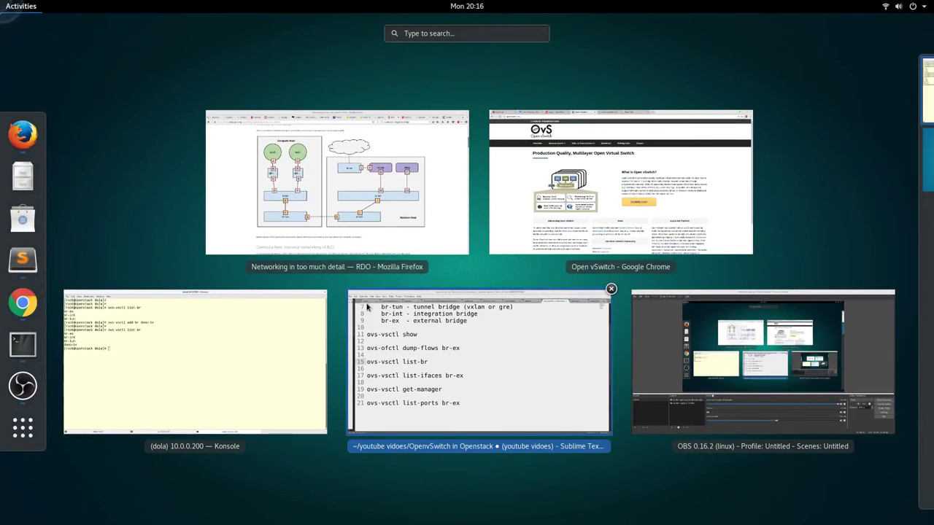
click(533, 428)
drag(425, 317, 73, 304)
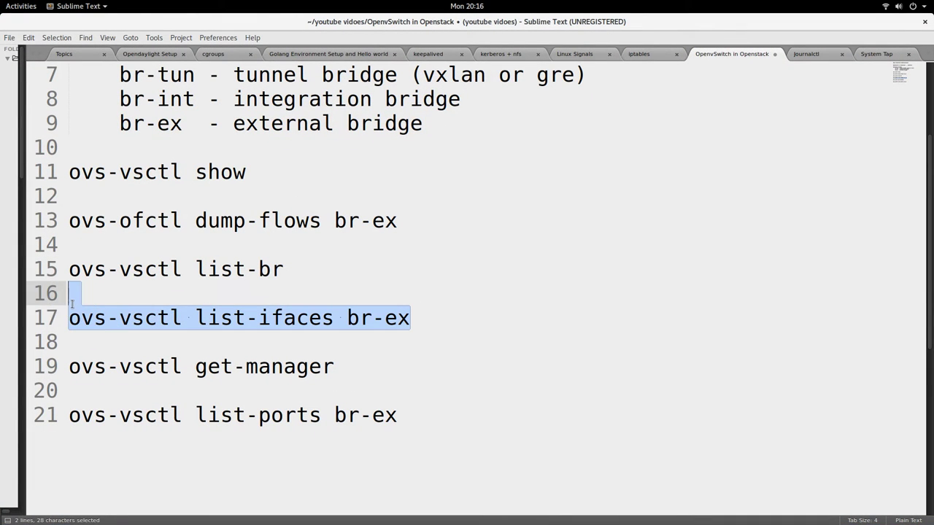
right_click(226, 315)
click(249, 336)
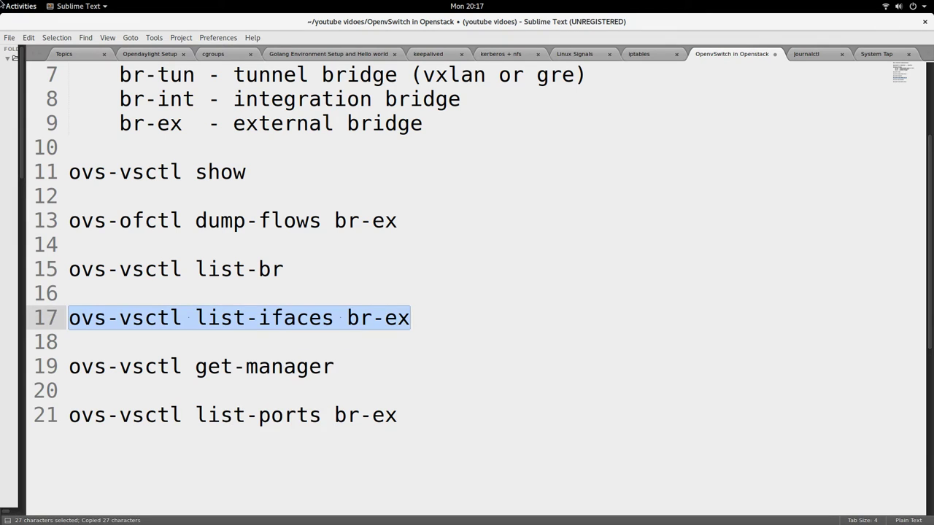
Switch back to Konsole and run ovs-vsctl list-ifaces br-ex to list the external bridge's interfaces
mouse_move(1, 1)
click(182, 348)
key(ctrl+shift+v)
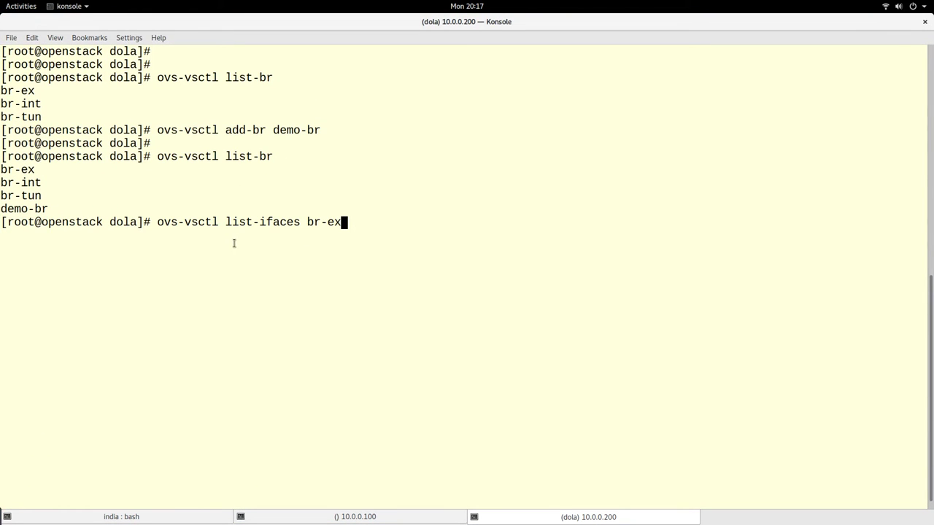
drag(226, 221, 294, 222)
click(329, 222)
key(Return)
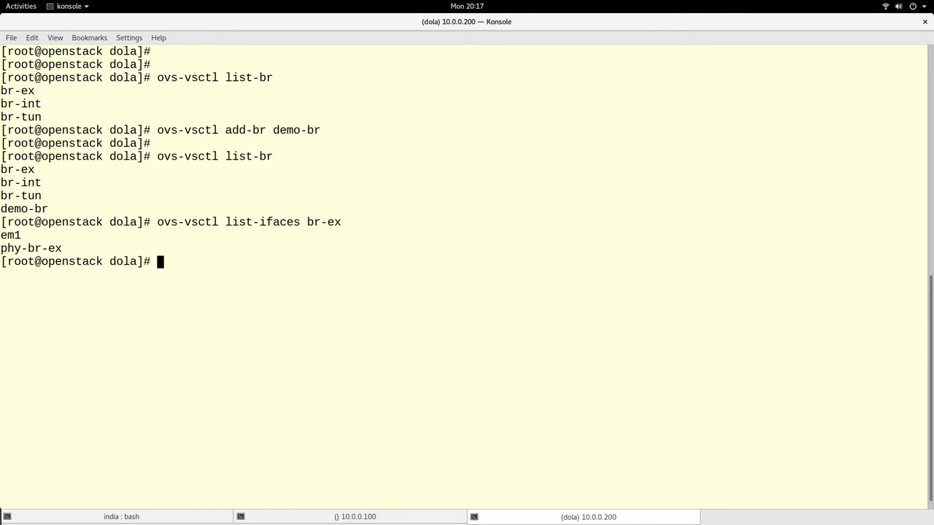
Rework the previous list-ifaces command to target br-int and run it
key(Up)
key(BackSpace)
key(BackSpace)
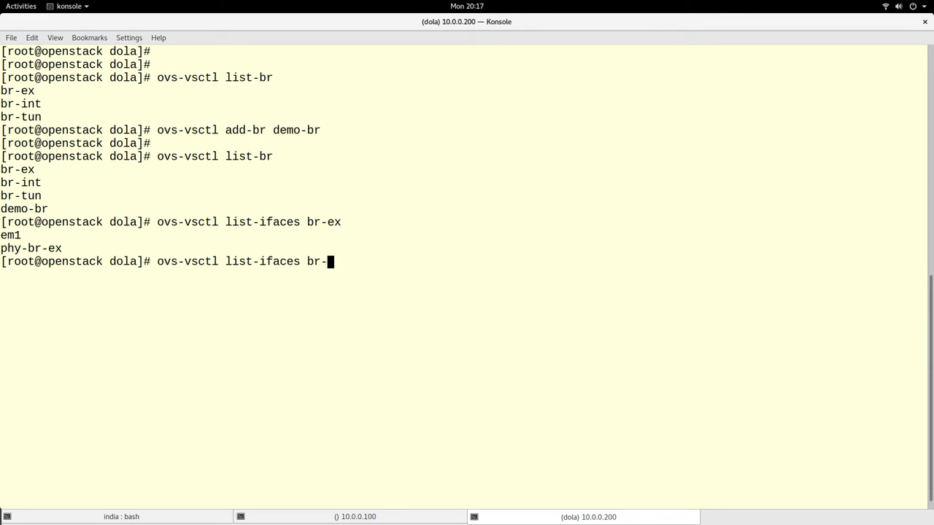
text(int)
key(Return)
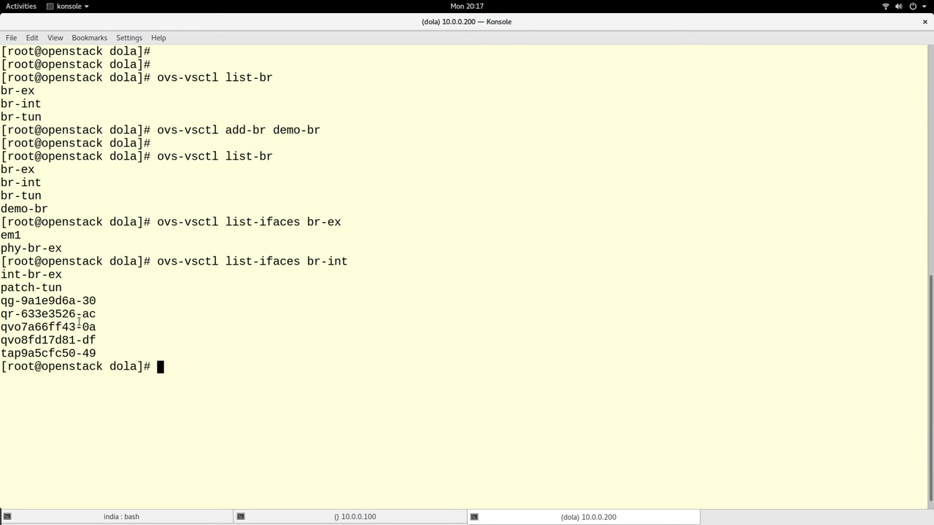
Mark the br-int interface list, singling out the qr- and qg- interfaces and the int-br-ex and patch-tun entries
drag(109, 354, 2, 275)
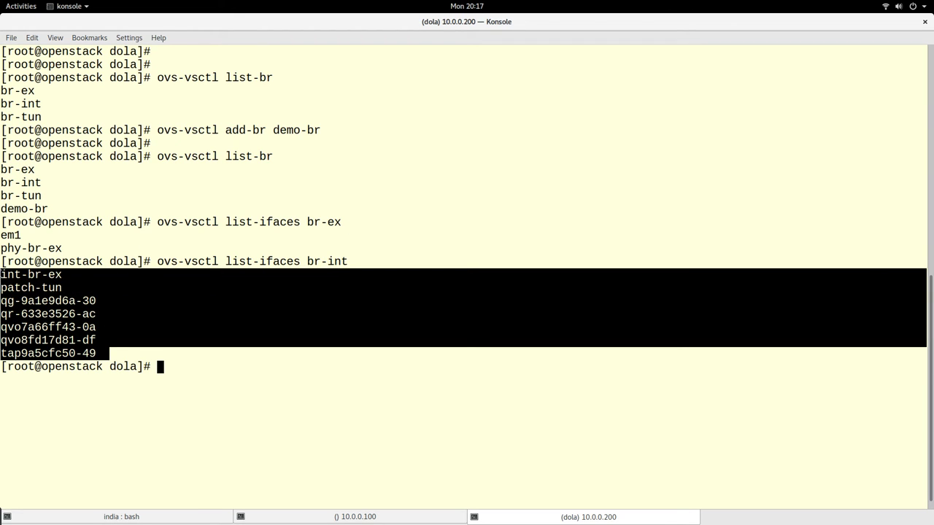
click(49, 314)
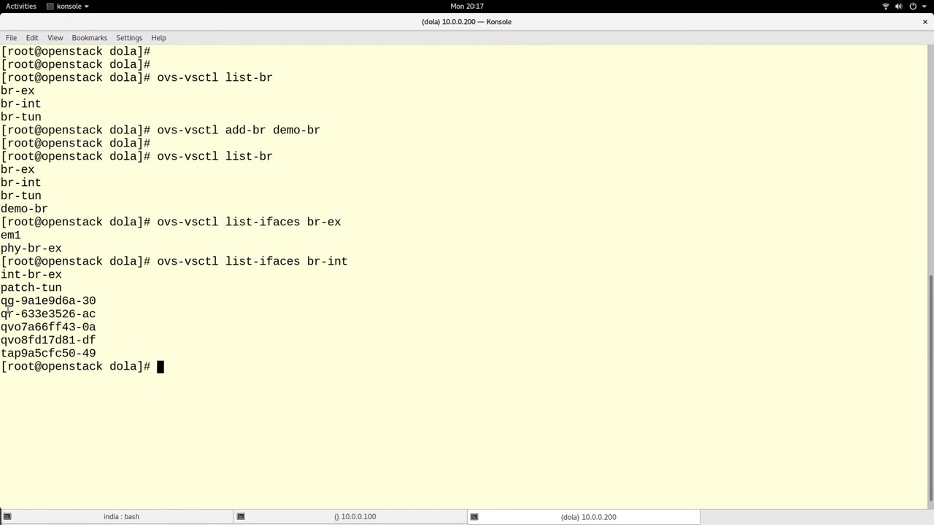
drag(3, 314, 96, 315)
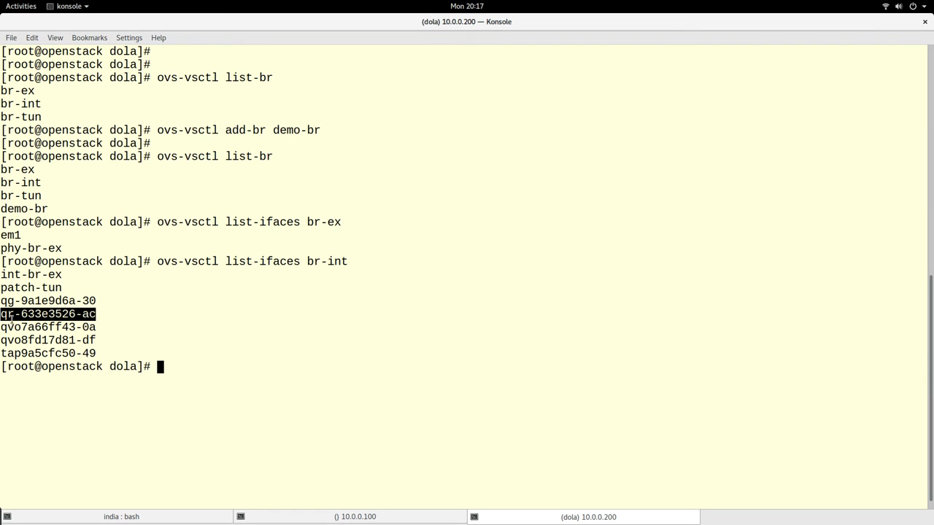
drag(3, 300, 103, 307)
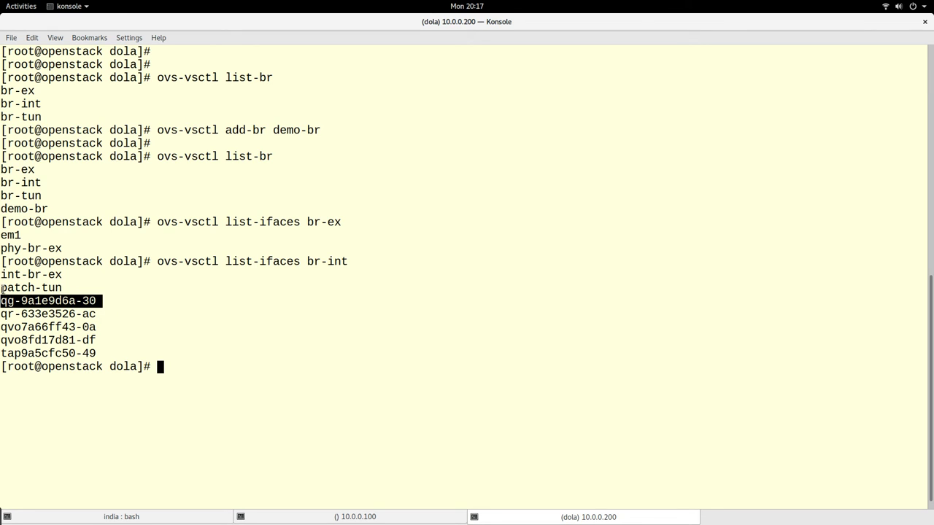
drag(70, 288, 2, 275)
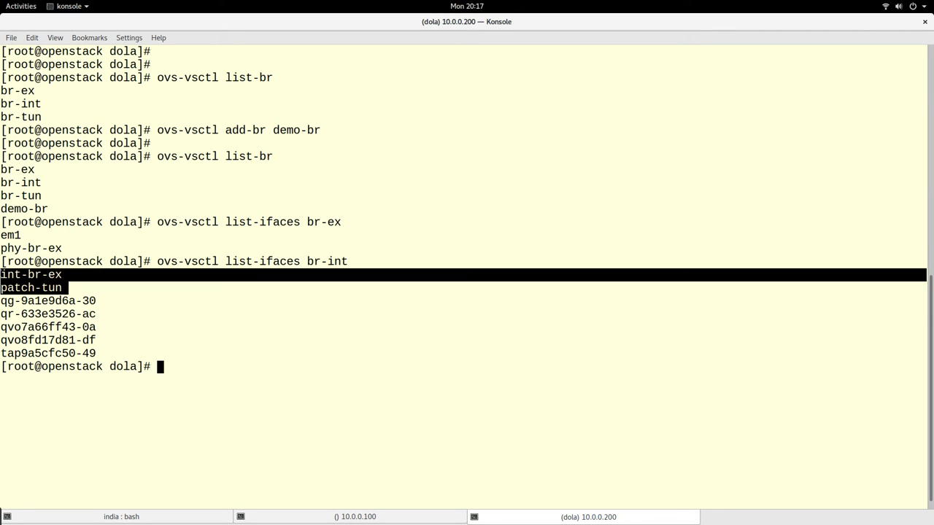
click(158, 354)
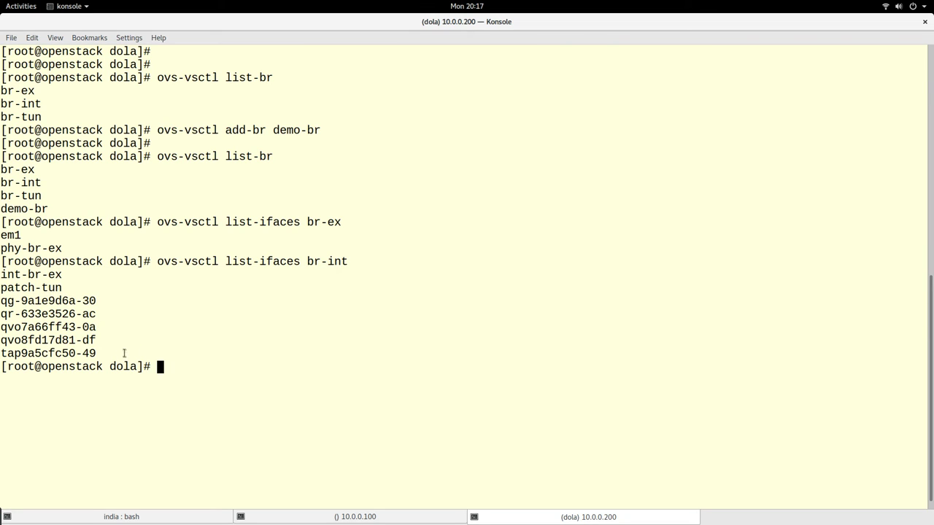
key(Return)
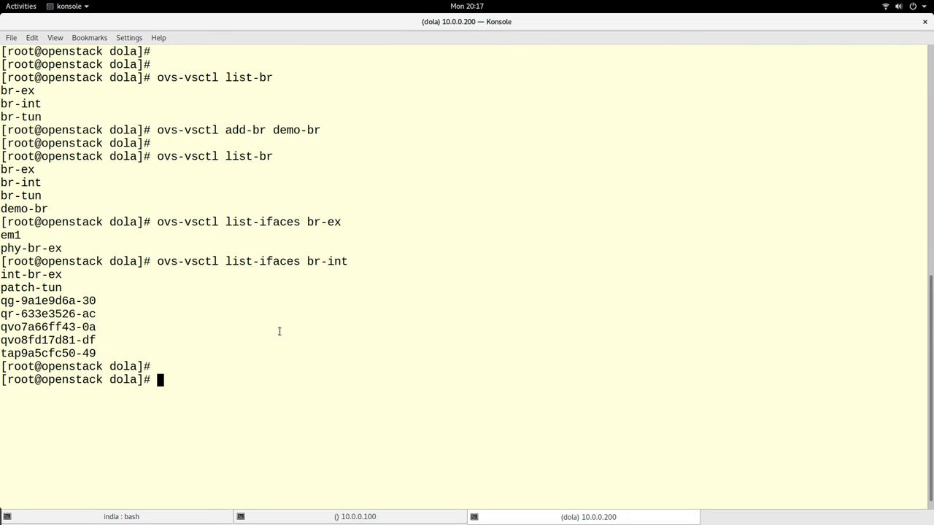
Rework the list-ifaces command to target br-tun, run it and highlight the interface in its output
key(Up)
key(BackSpace)
key(BackSpace)
key(BackSpace)
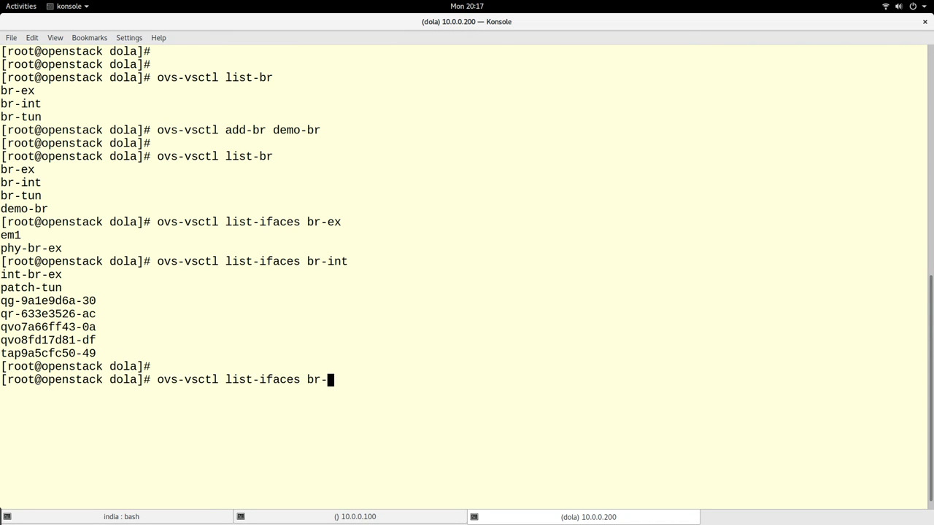
text(tun)
key(Return)
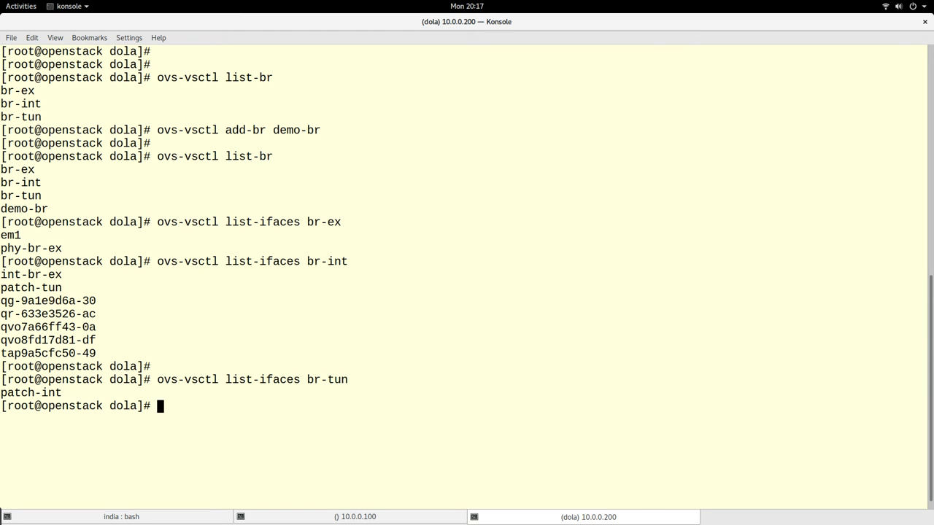
drag(76, 392, 2, 392)
click(319, 367)
Switch to the Sublime Text notes and copy the line ovs-vsctl get-manager
mouse_move(1, 1)
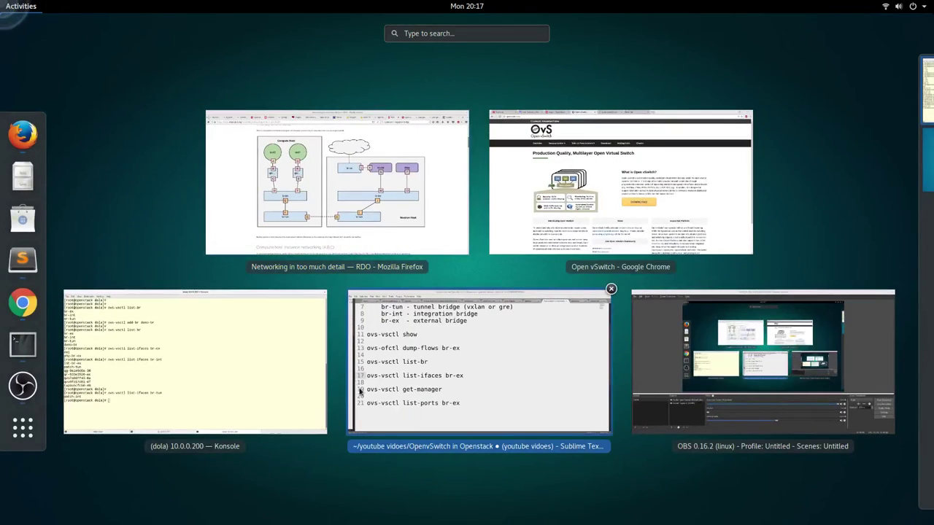
click(360, 392)
drag(354, 371, 69, 372)
right_click(252, 368)
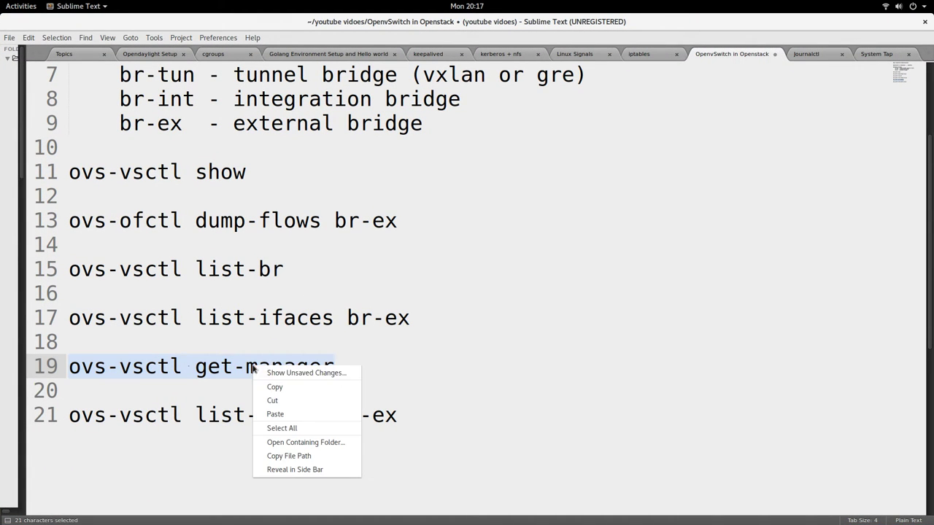
click(270, 386)
Switch back to Konsole, clear the terminal and run ovs-vsctl get-manager
mouse_move(1, 2)
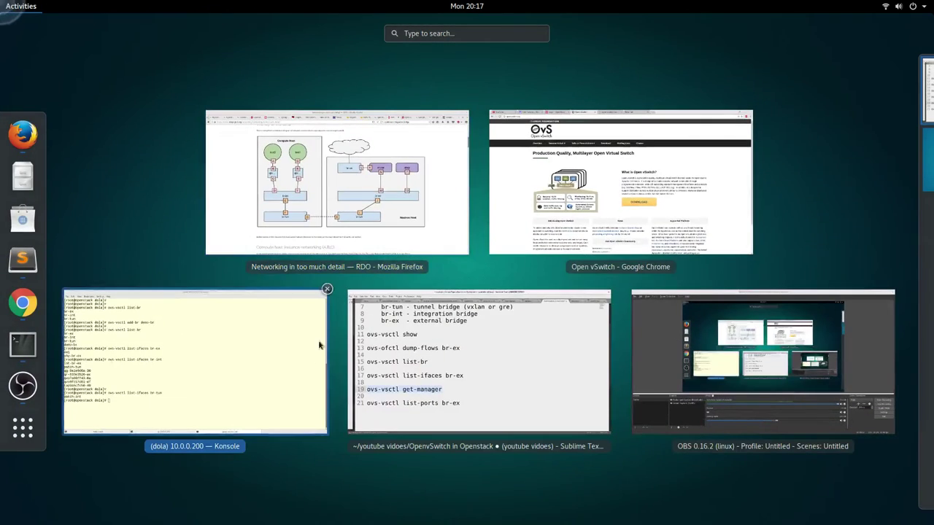
click(319, 344)
text(clear)
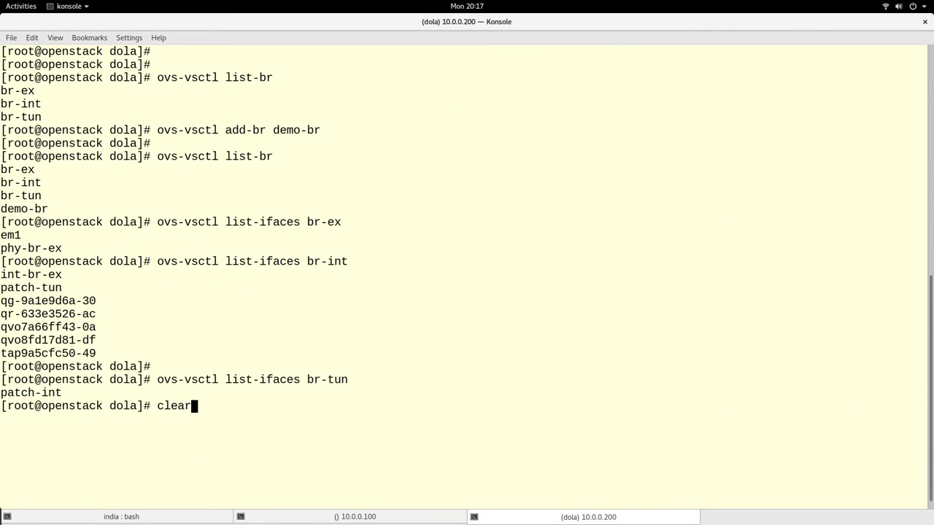
key(Return)
key(Return)
key(Return)
key(ctrl+shift+v)
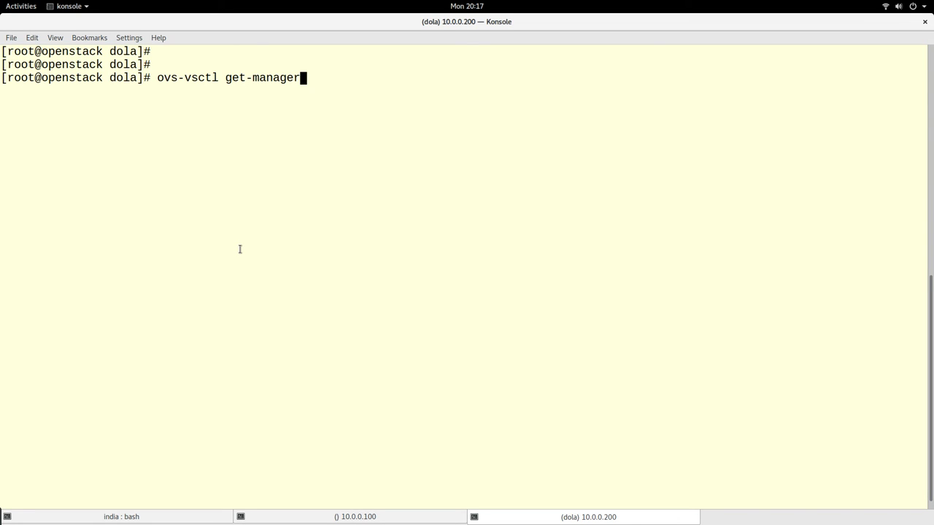
key(Return)
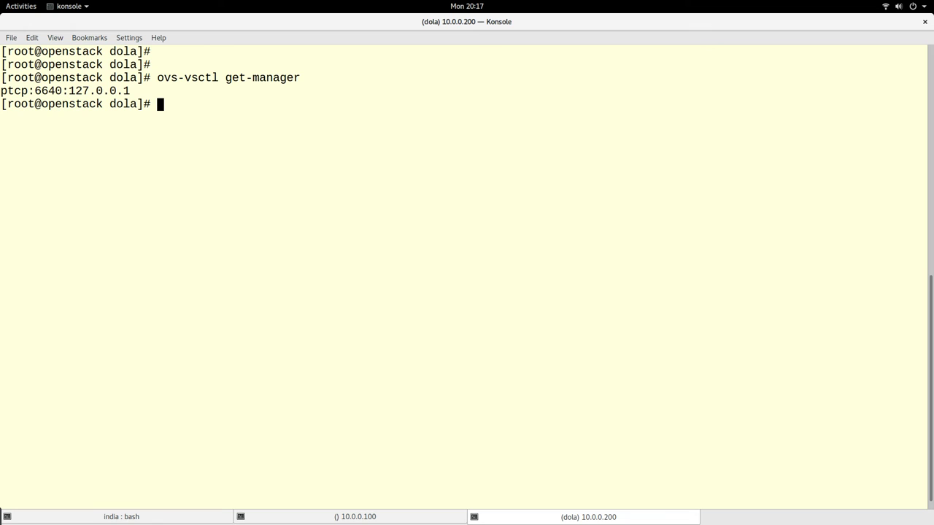
Highlight the manager address in the output and the get-manager command that queried it
key(Return)
key(Return)
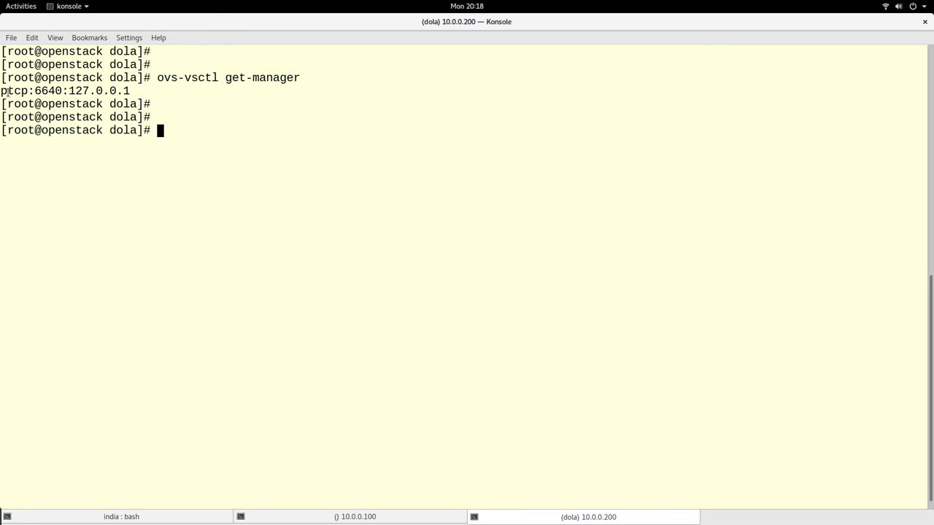
drag(1, 90, 130, 89)
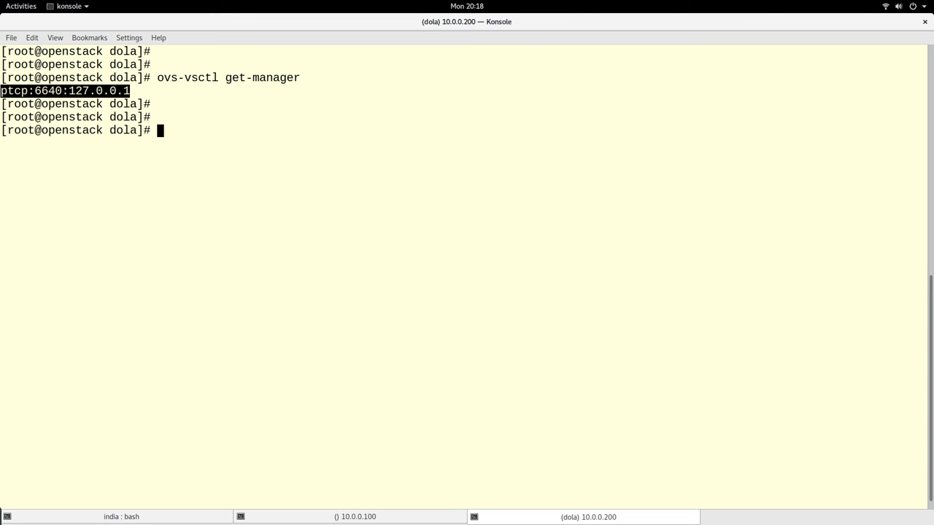
double_click(232, 81)
click(209, 124)
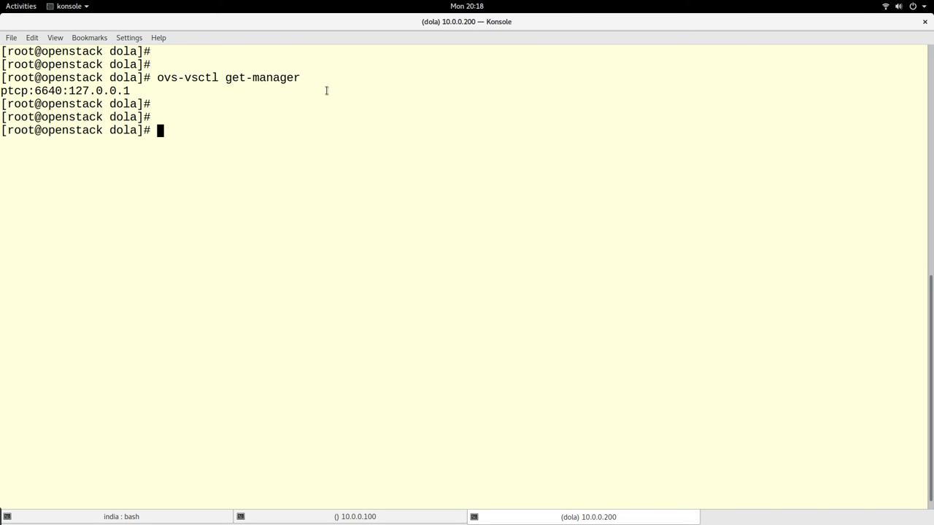
drag(302, 77, 158, 76)
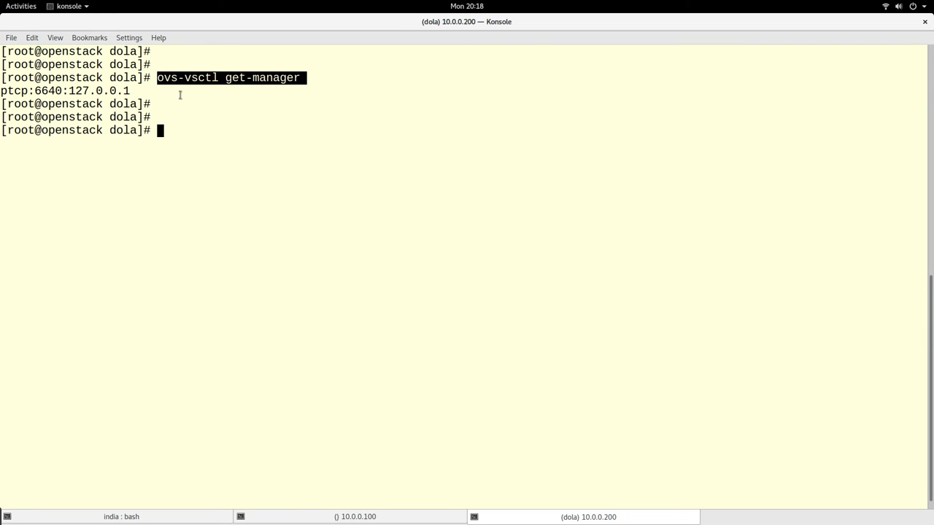
Switch to the Sublime Text notes and copy the line ovs-vsctl list-ports br-ex
key(super)
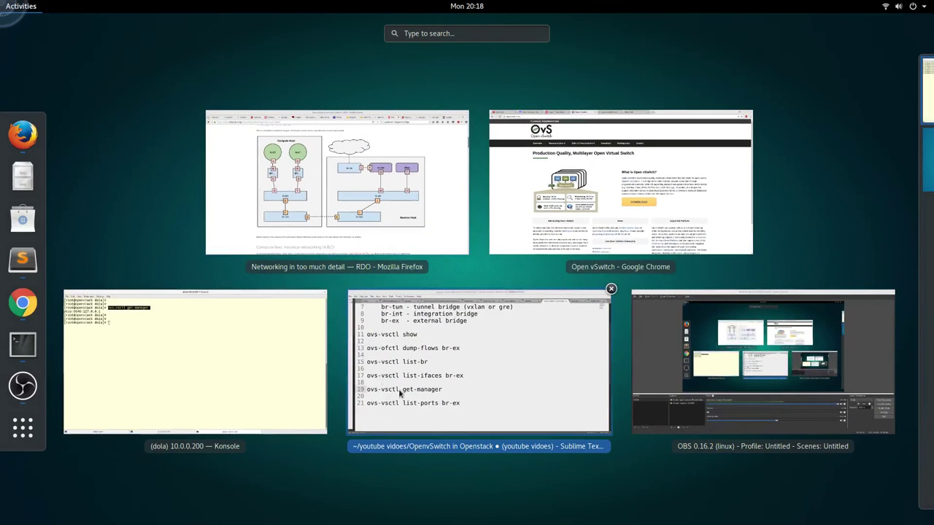
click(410, 399)
double_click(385, 415)
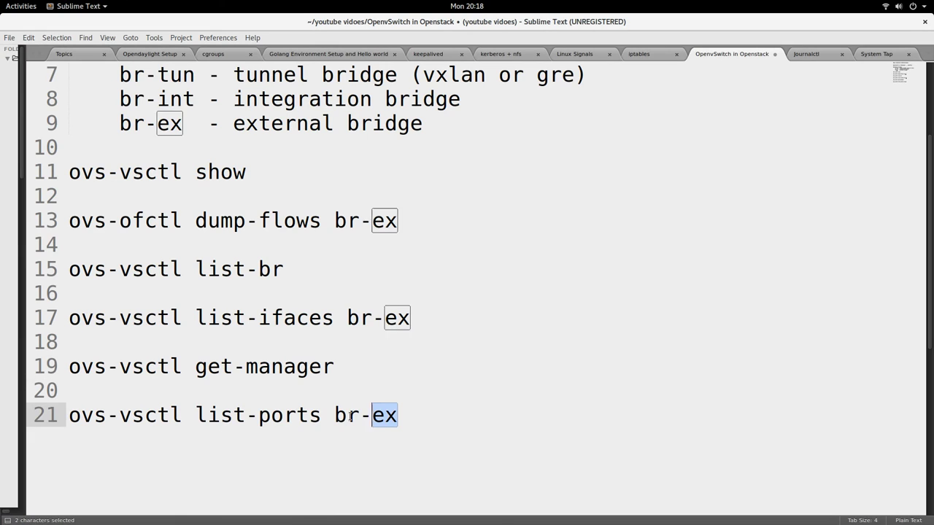
drag(384, 415, 71, 421)
right_click(142, 407)
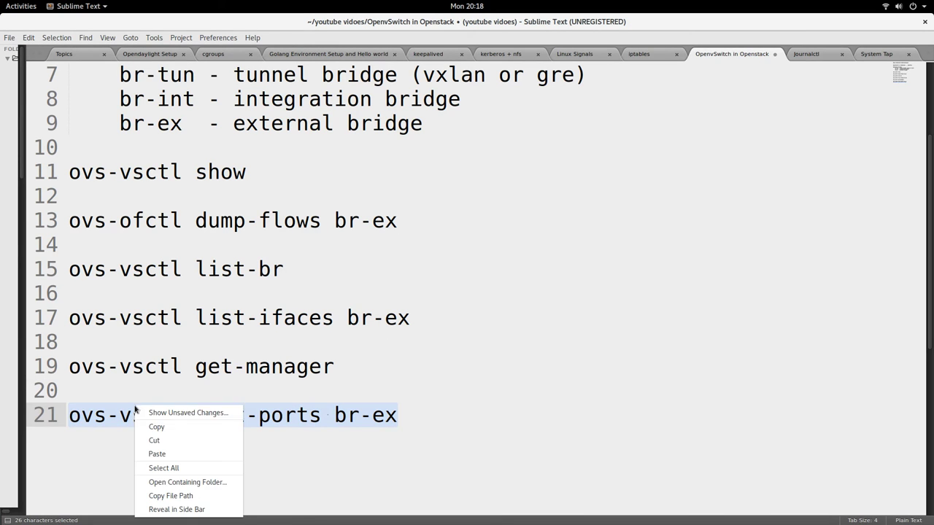
click(157, 426)
Switch back to Konsole and run ovs-vsctl list-ports br-ex to list the external bridge's ports
key(super)
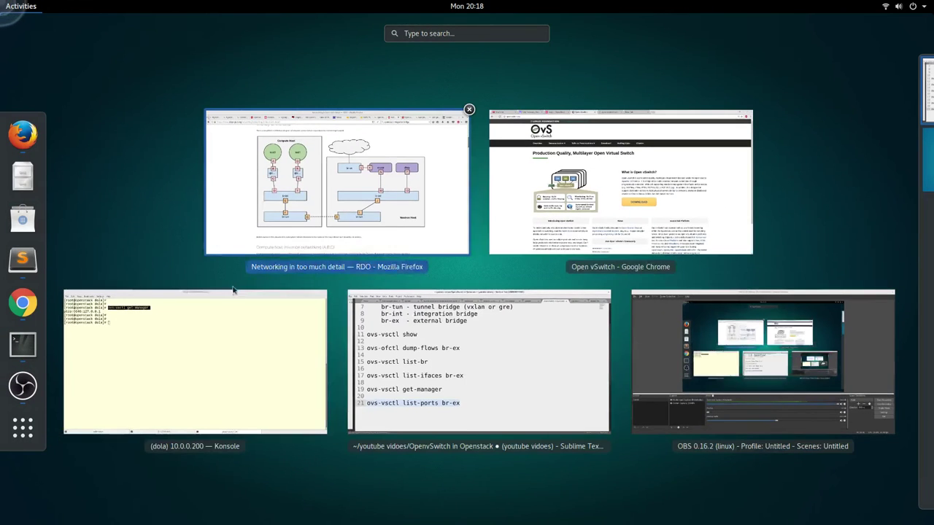
click(289, 302)
key(ctrl+shift+v)
key(Return)
key(Return)
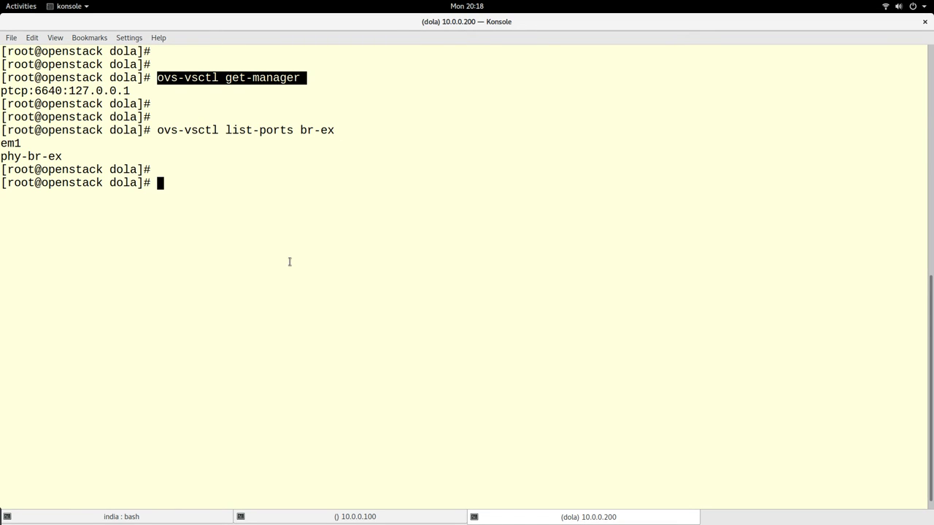
Change the previous list-ports command to target br-int and run it
key(Up)
key(BackSpace)
key(BackSpace)
text(int)
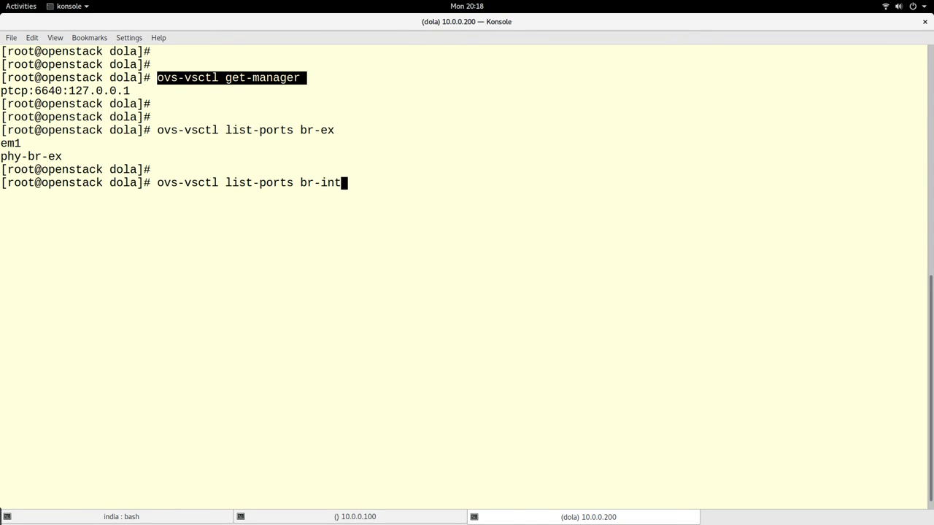
key(Return)
Clear the terminal and run ovs-vsctl --help to display the command's usage and options
text(clear)
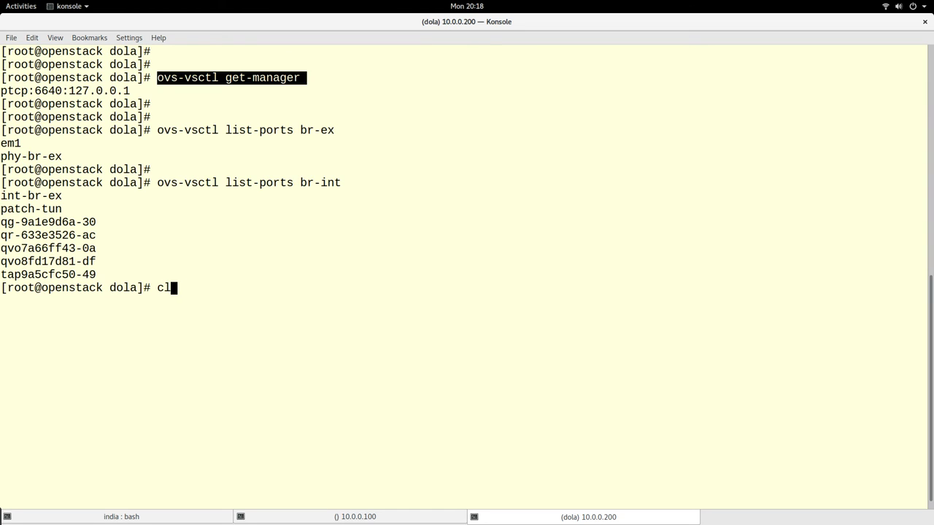
key(Return)
key(Return)
key(Return)
text(ovs)
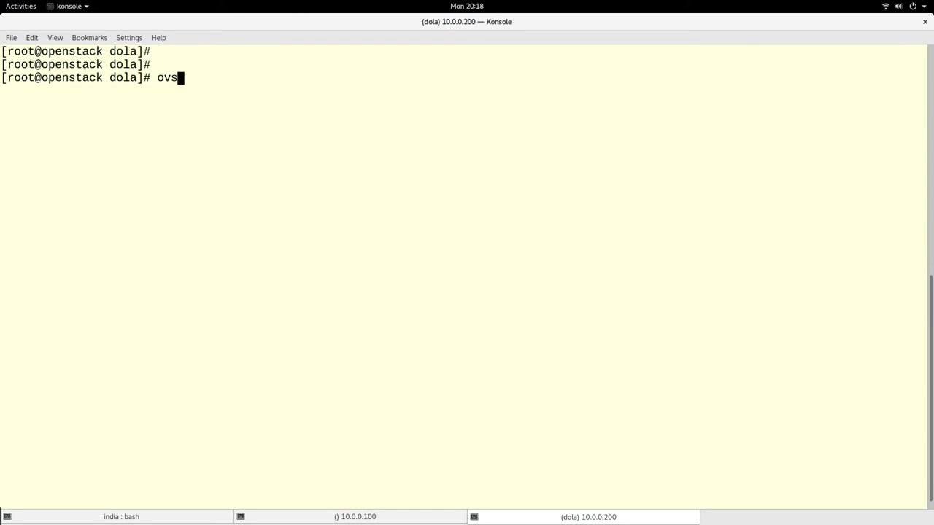
text(-vs)
key(Tab)
double_click(201, 77)
click(159, 88)
text(--help)
key(Return)
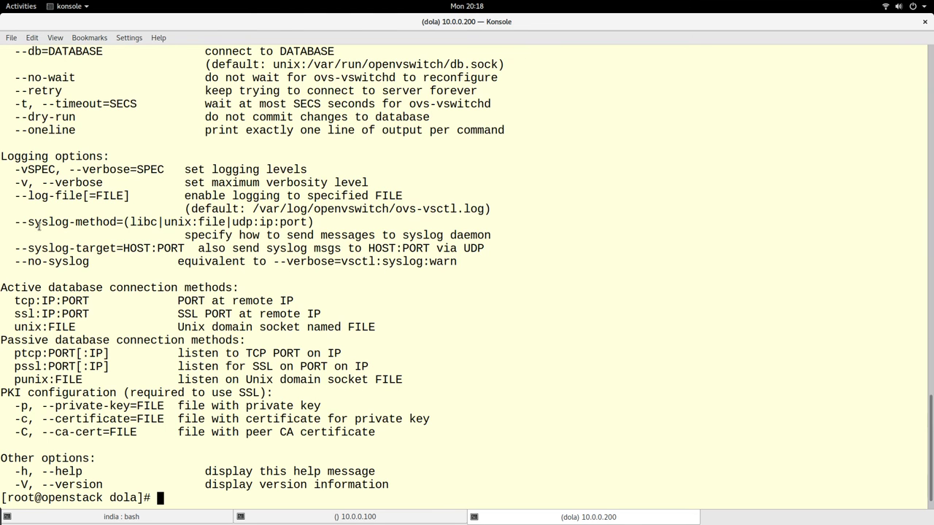
Read through the ovs-vsctl help from the Open vSwitch and bridge commands down to the logging, connection and PKI options
scroll(44, 227, up, 20)
scroll(66, 235, up, 4)
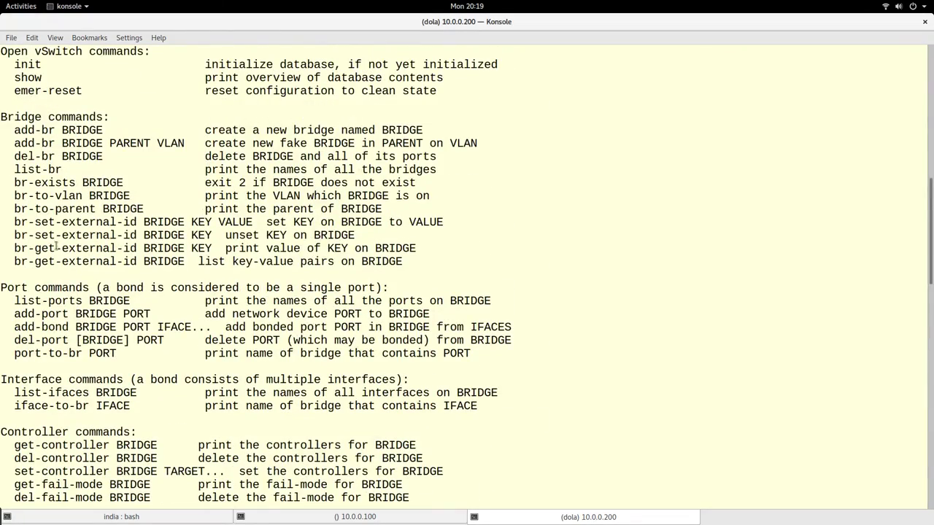
scroll(54, 255, up, 3)
scroll(62, 292, down, 3)
scroll(101, 395, down, 5)
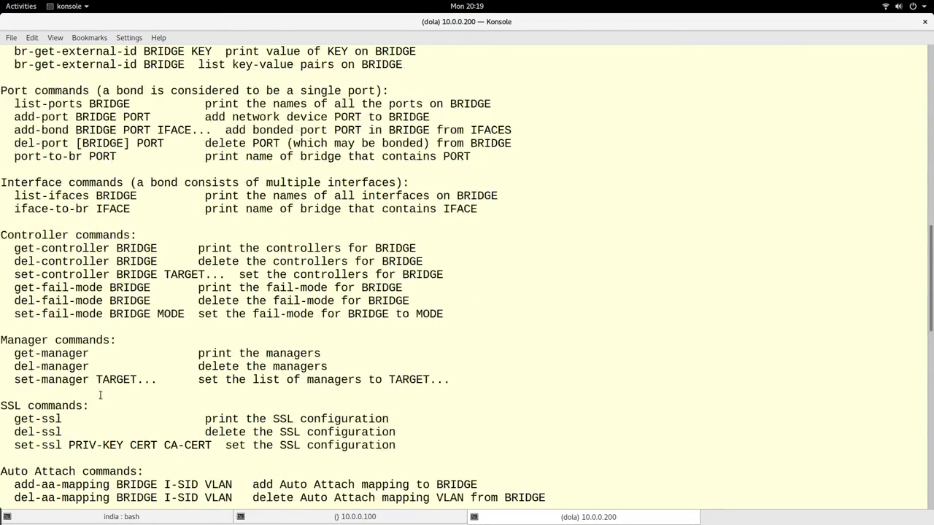
scroll(101, 401, down, 2)
scroll(146, 386, down, 3)
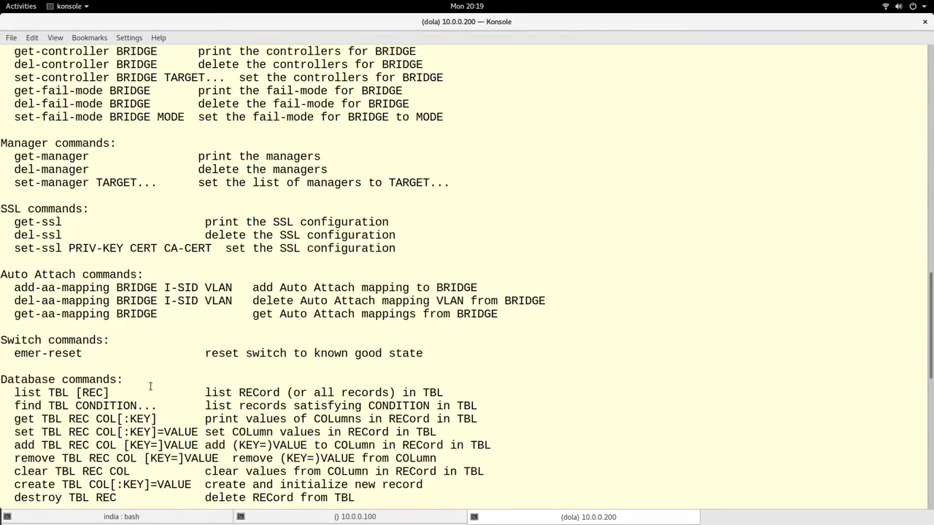
scroll(139, 386, down, 11)
scroll(136, 390, down, 2)
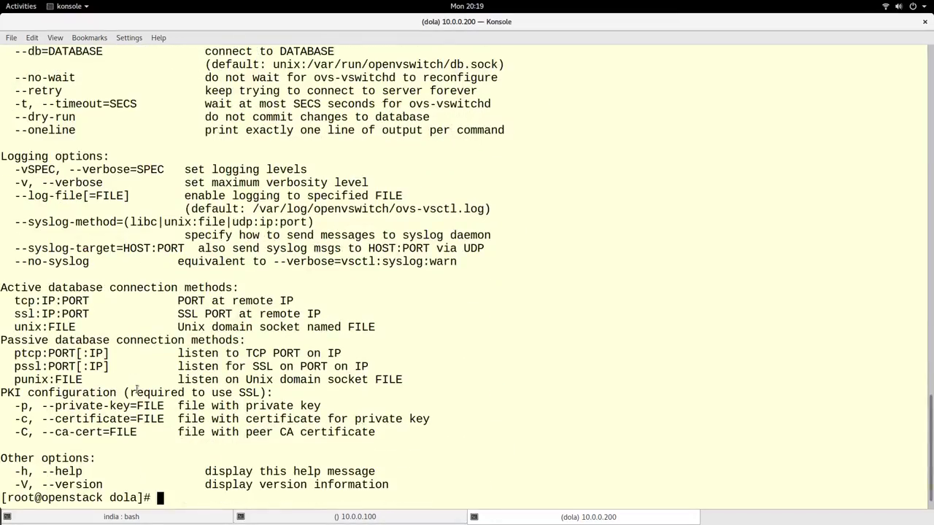
Go back over the database, manager, controller, interface, port and bridge command sections of the ovs-vsctl help
scroll(136, 390, up, 13)
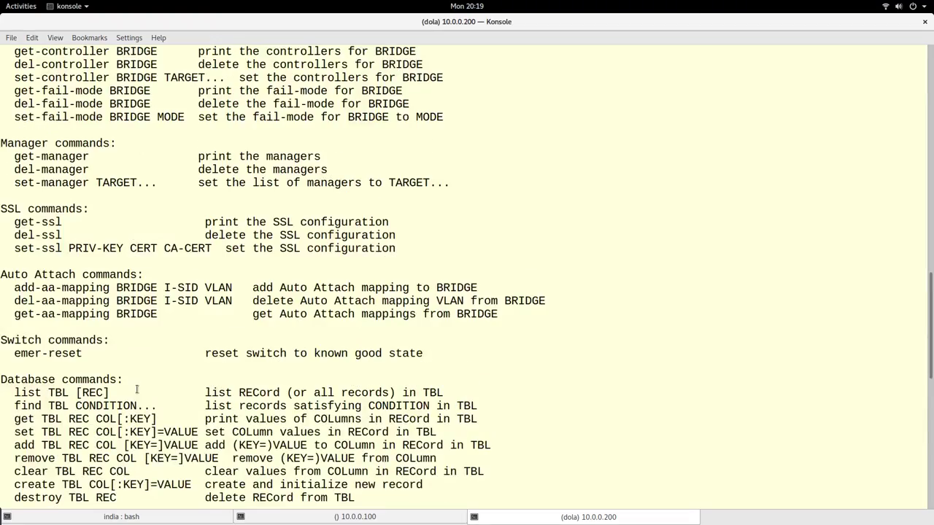
scroll(136, 389, up, 5)
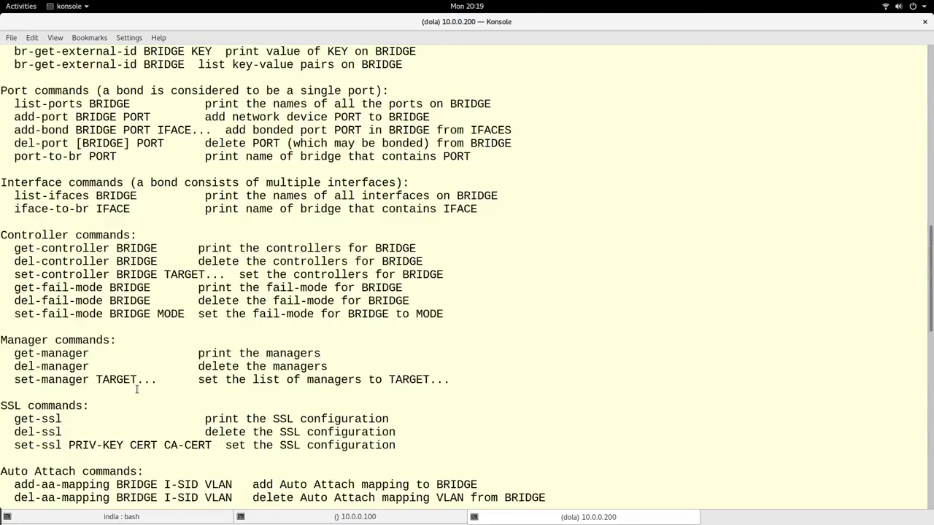
scroll(137, 390, up, 4)
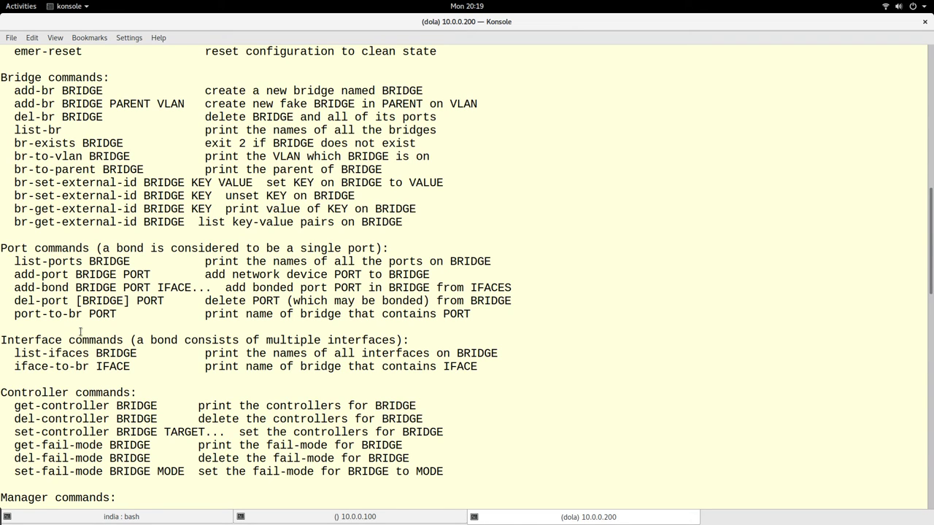
scroll(78, 337, up, 2)
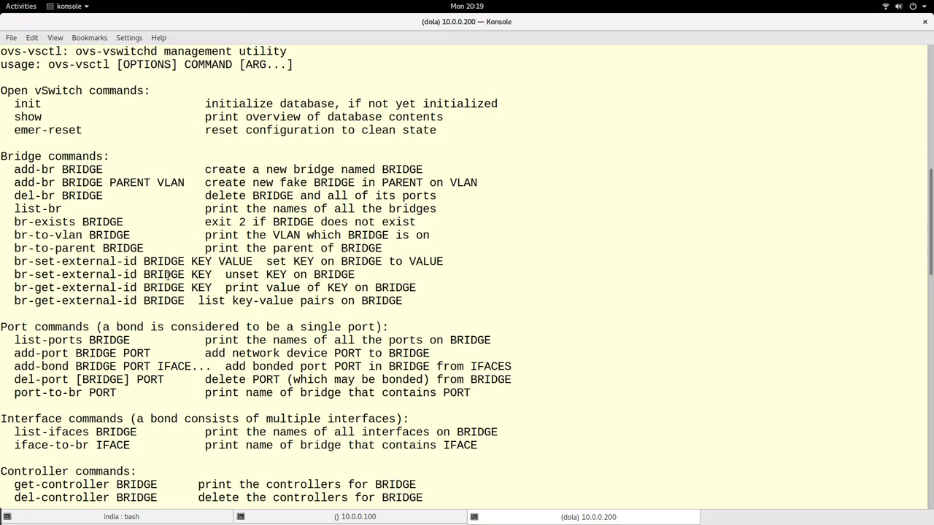
scroll(157, 292, up, 2)
scroll(230, 316, down, 12)
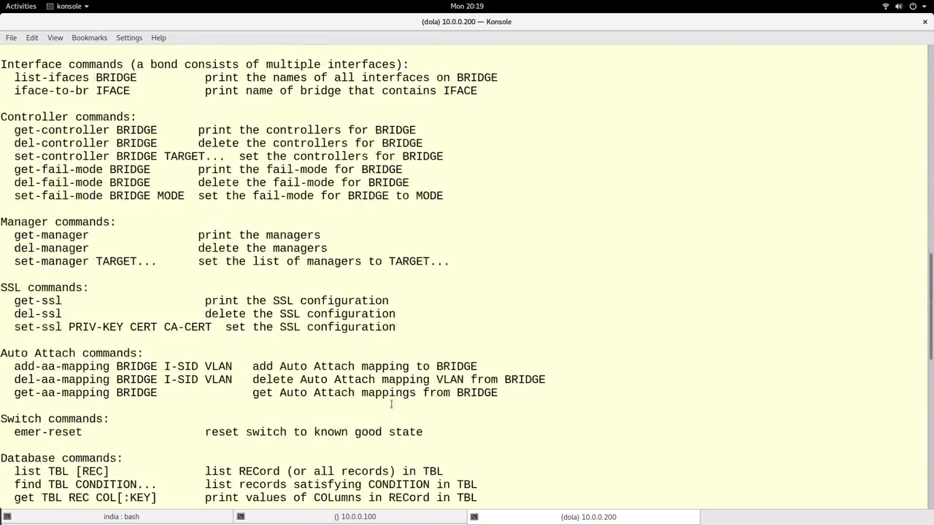
Switch to the Sublime Text notes and highlight the command list from ovs-vsctl show through ovs-vsctl list-ports br-ex
key(super)
click(437, 422)
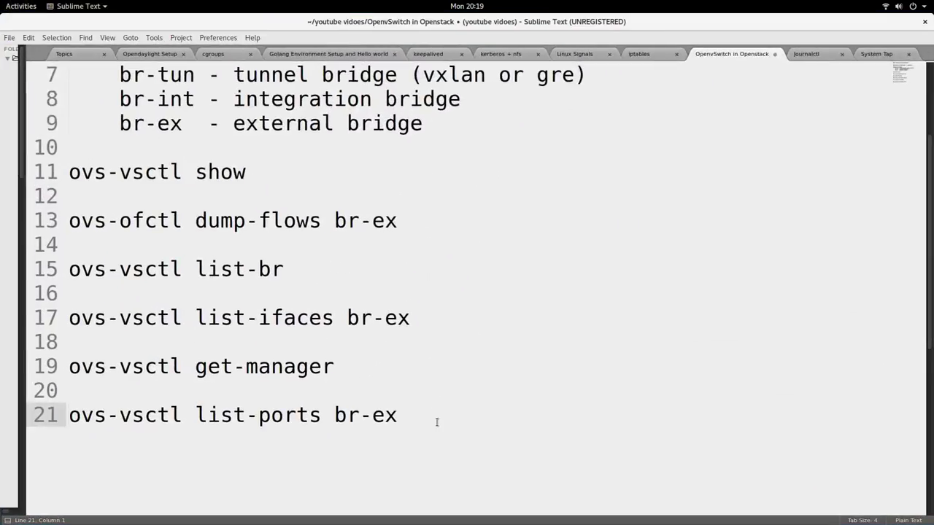
drag(437, 423, 64, 172)
scroll(328, 298, up, 2)
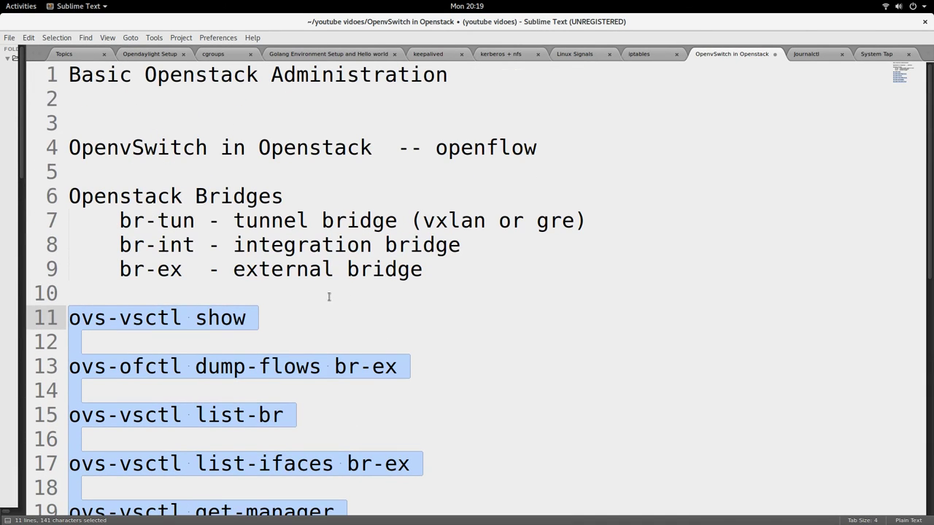
Highlight OpenvSwitch and Openstack in the line 4 heading, and the Openstack Bridges section describing br-tun, br-int and br-ex
double_click(197, 144)
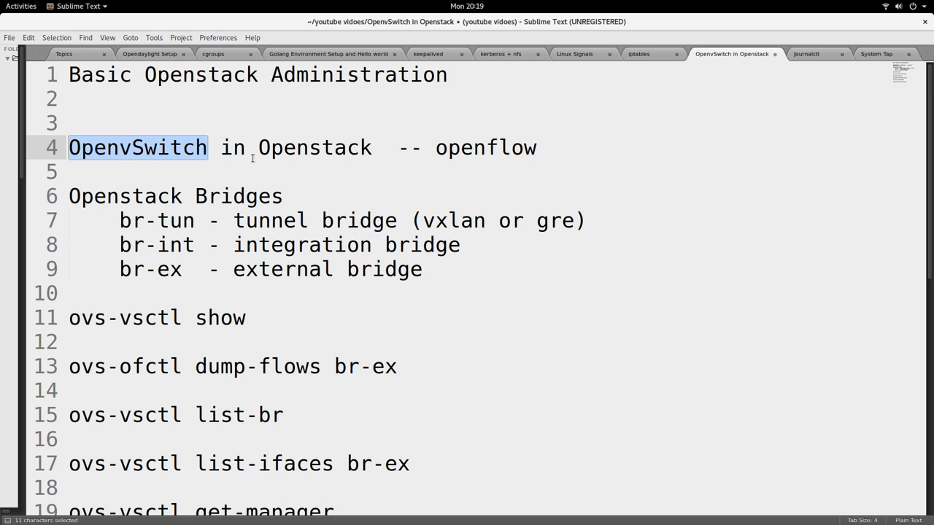
drag(259, 148, 372, 148)
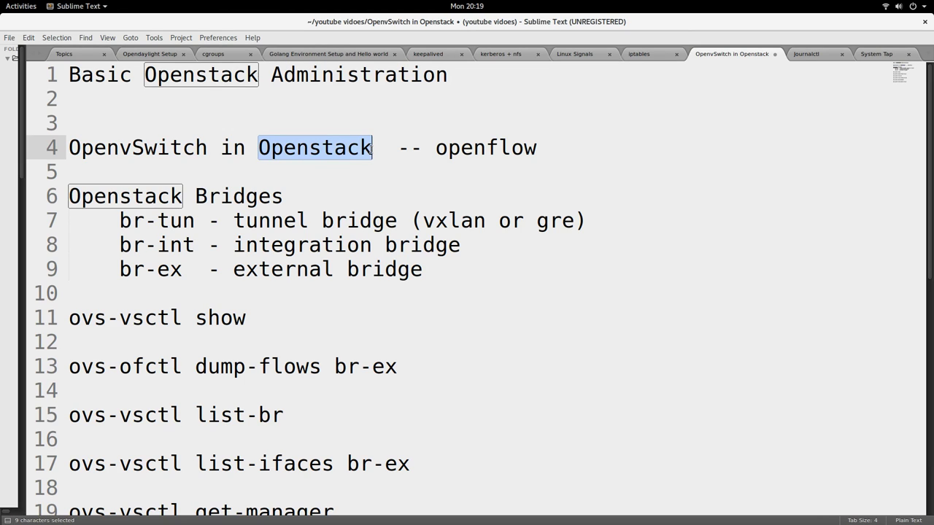
click(279, 175)
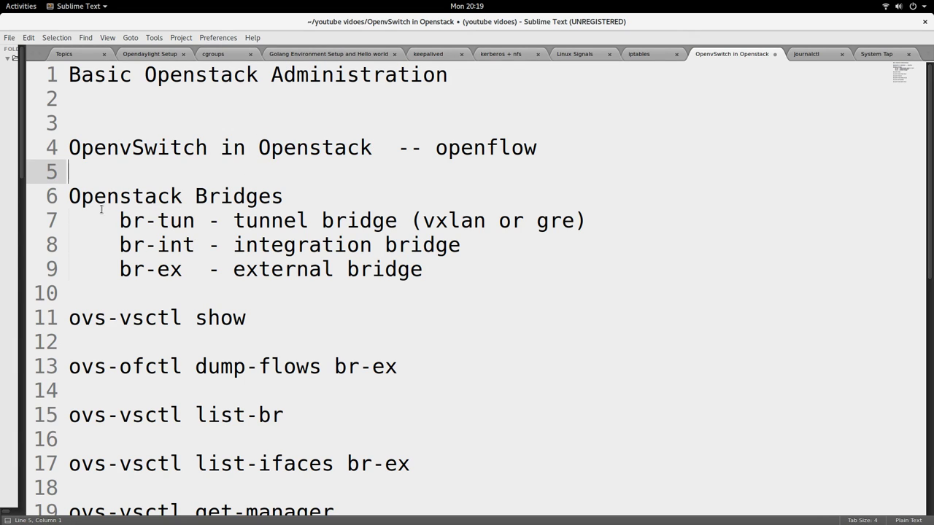
drag(436, 271, 59, 190)
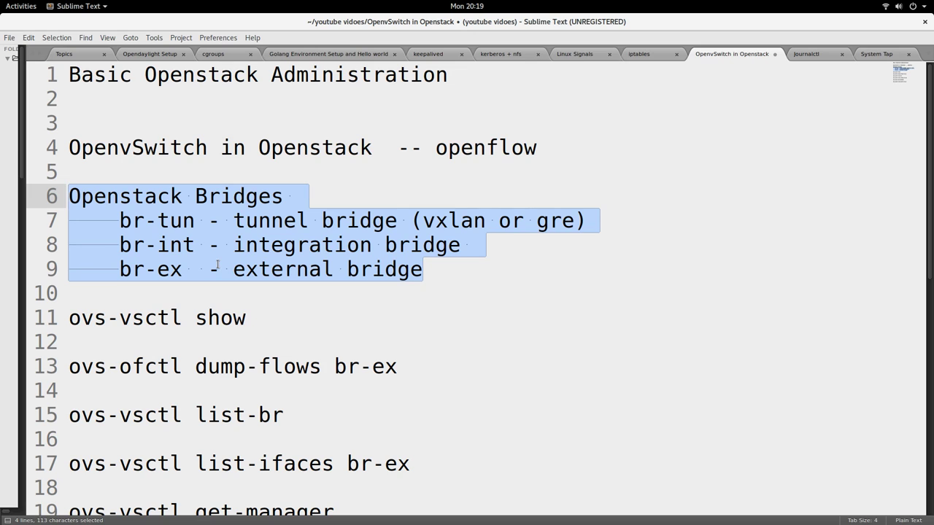
click(441, 276)
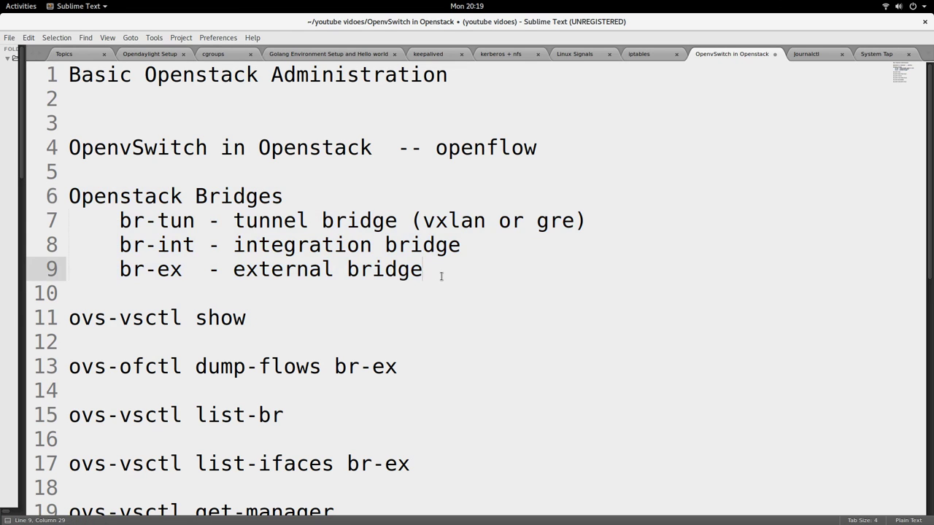
drag(441, 276, 68, 195)
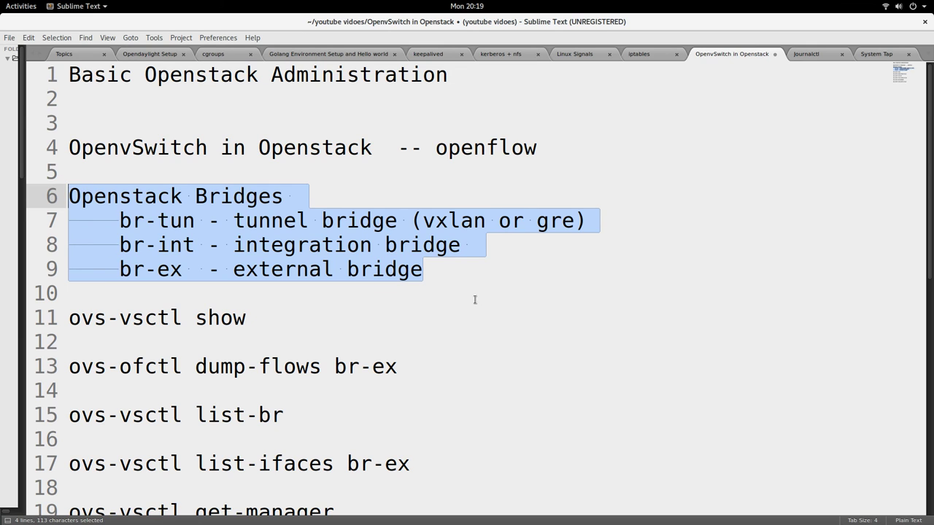
Highlight the notes' ovs-vsctl and ovs-ofctl commands once more for the recap, and clear the selection
scroll(369, 329, down, 2)
drag(417, 446, 73, 149)
scroll(327, 236, up, 2)
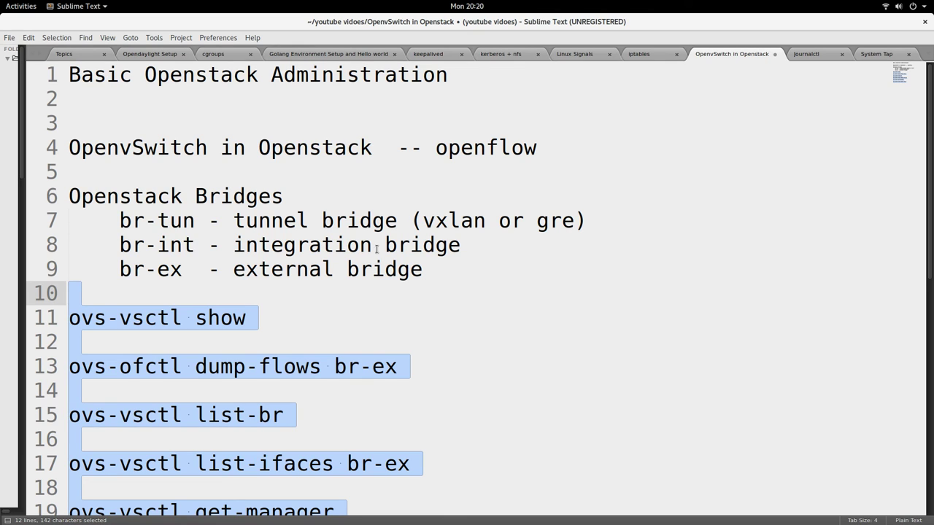
click(369, 272)
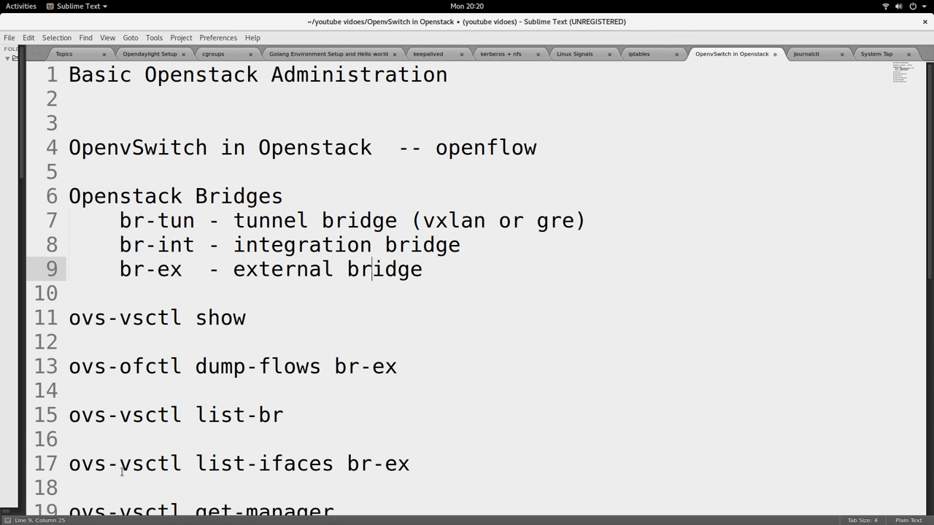
click(7, 517)
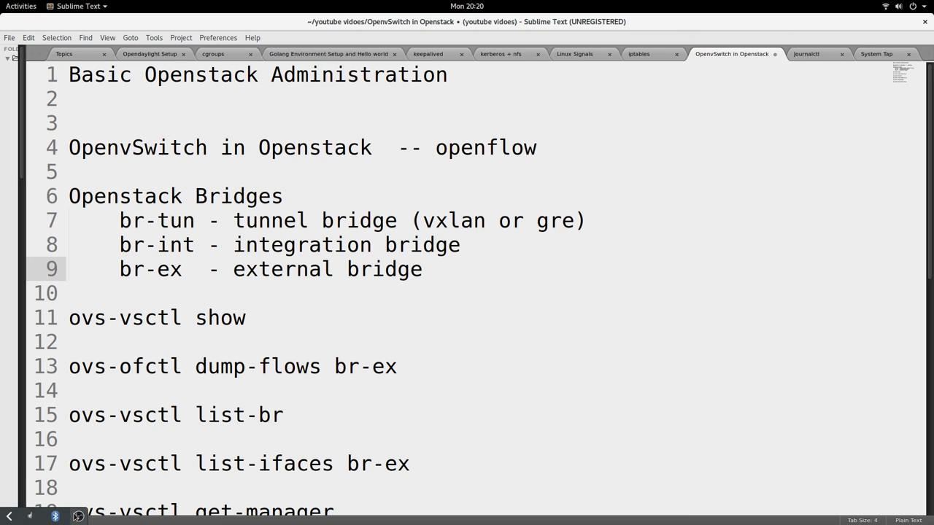